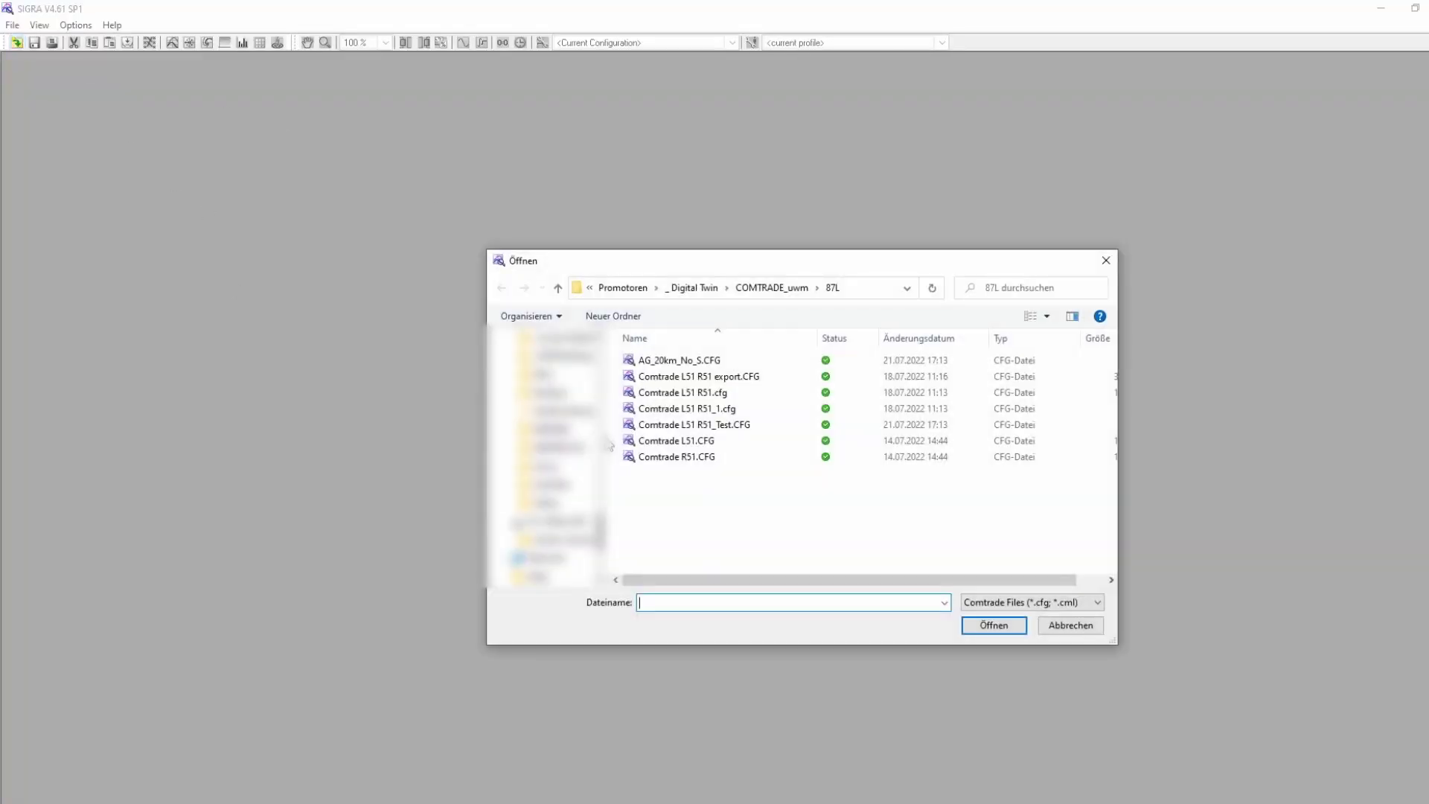
- Open Comtrade L51.CFG in SIGRA and insert Comtrade R51.CFG as a second record
click(670, 443)
click(1013, 629)
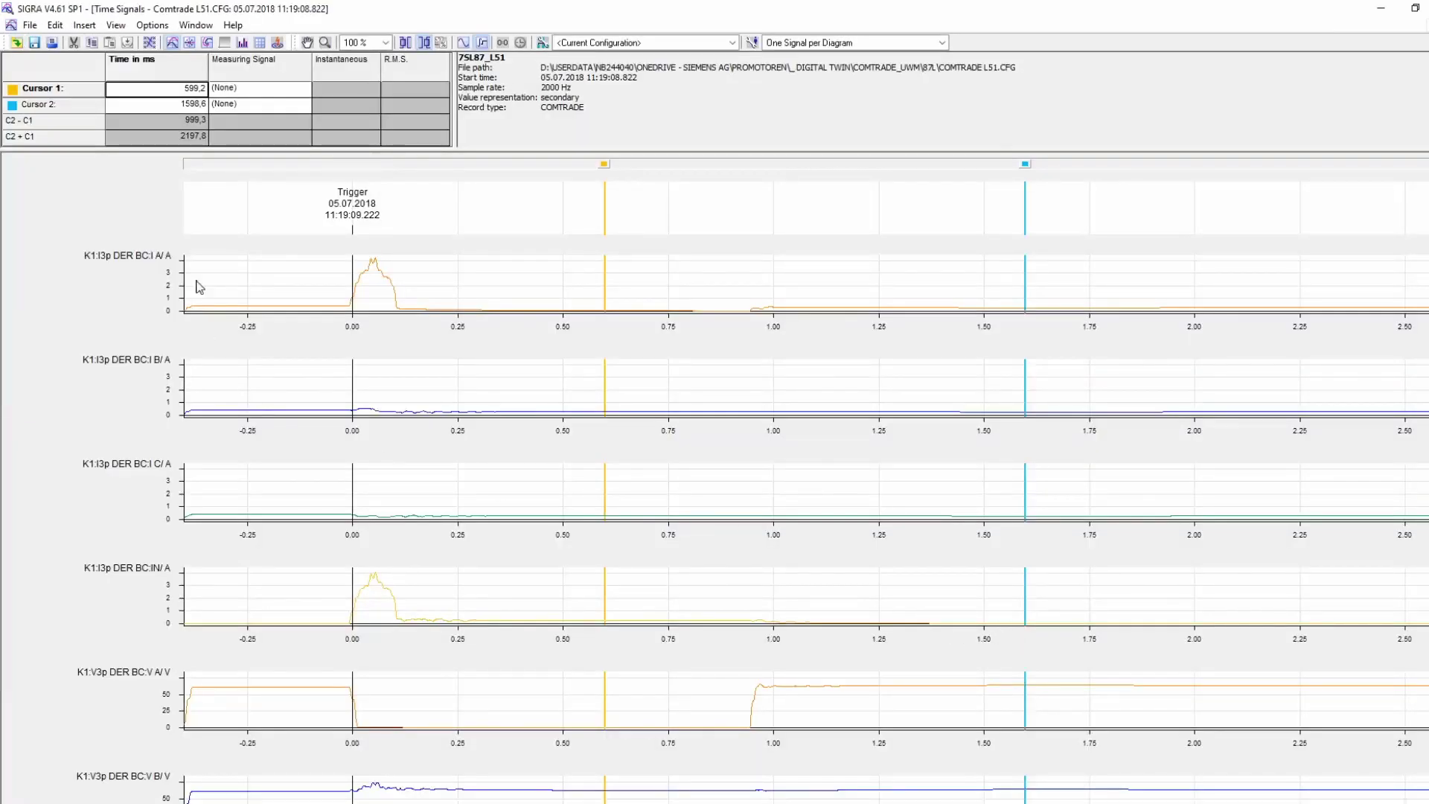
click(84, 25)
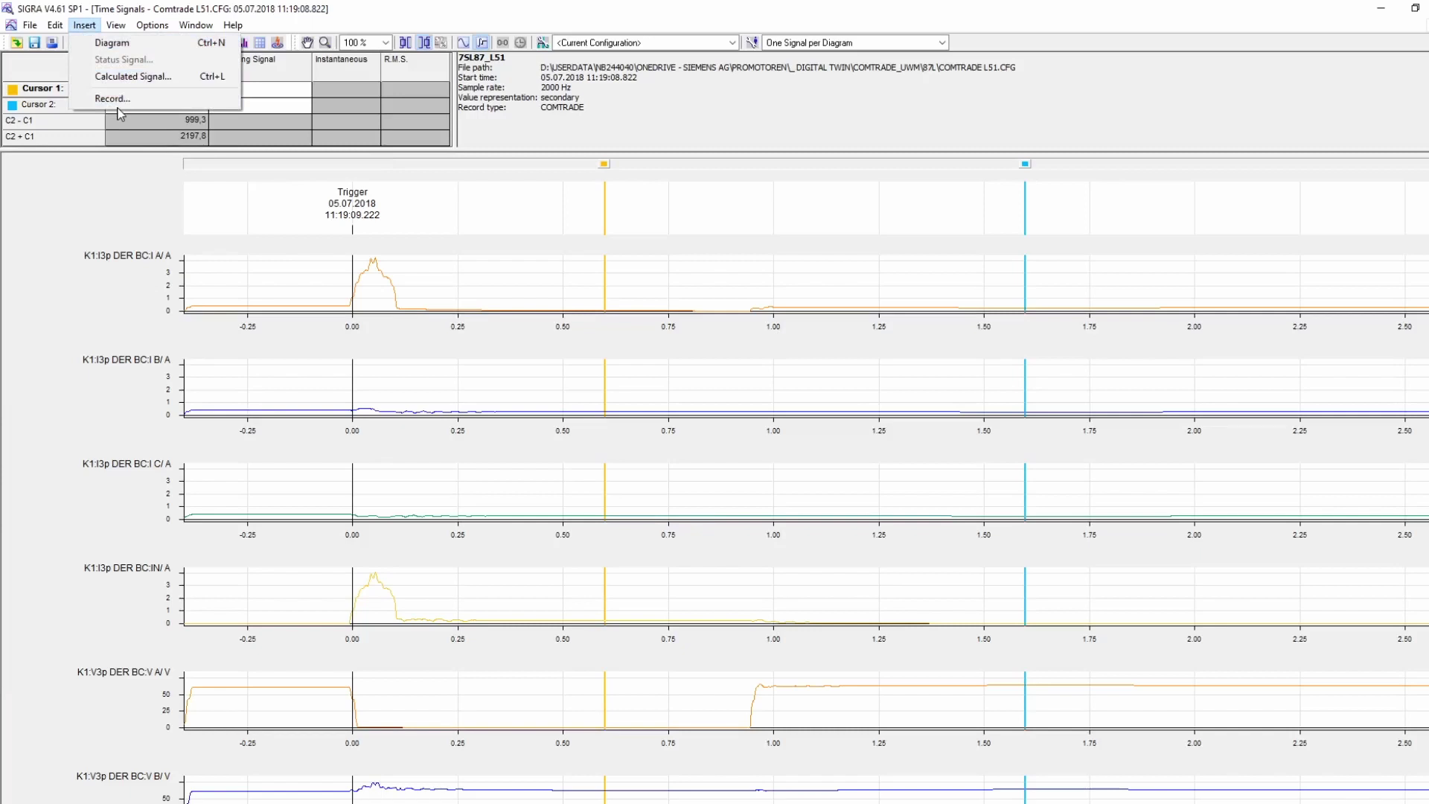
click(122, 105)
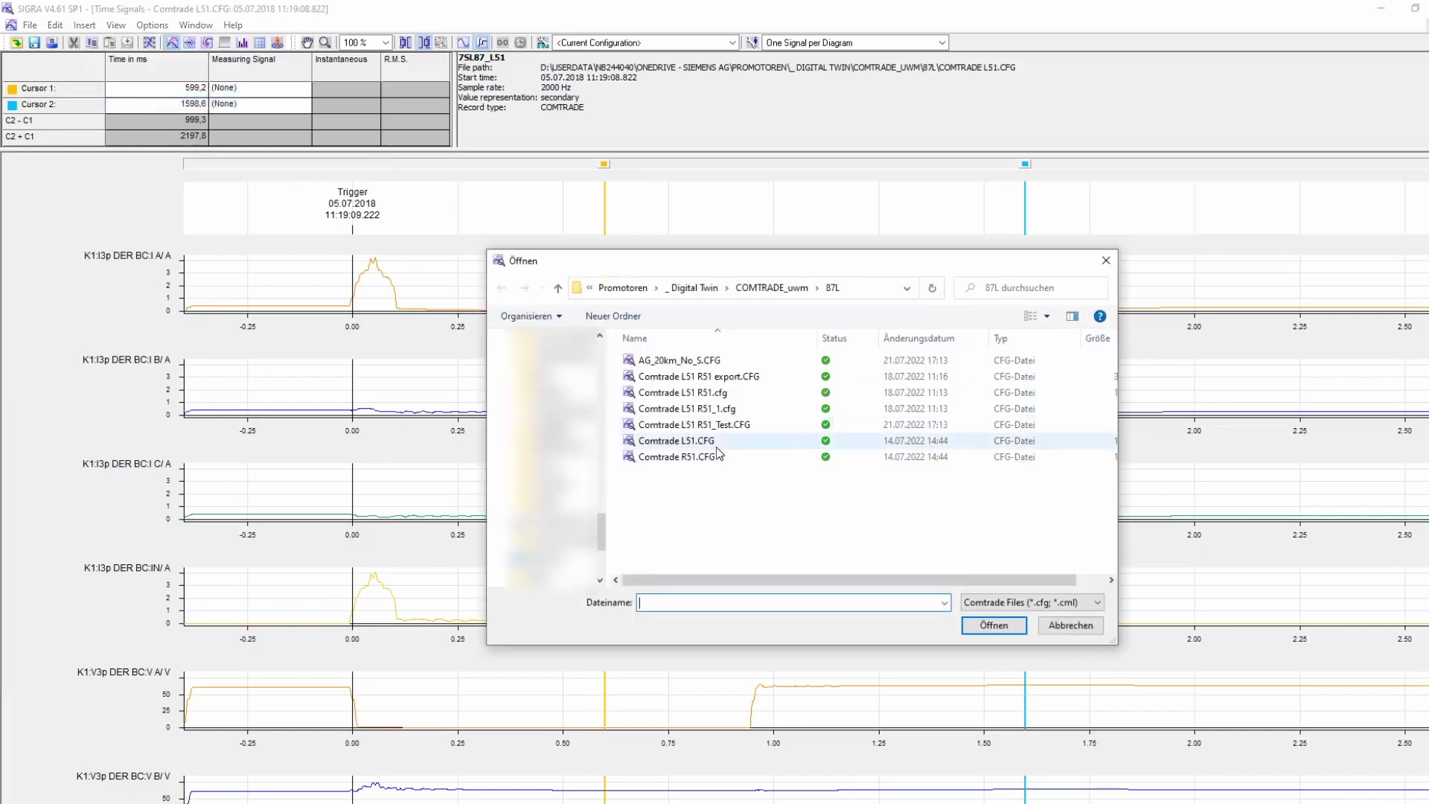
click(709, 459)
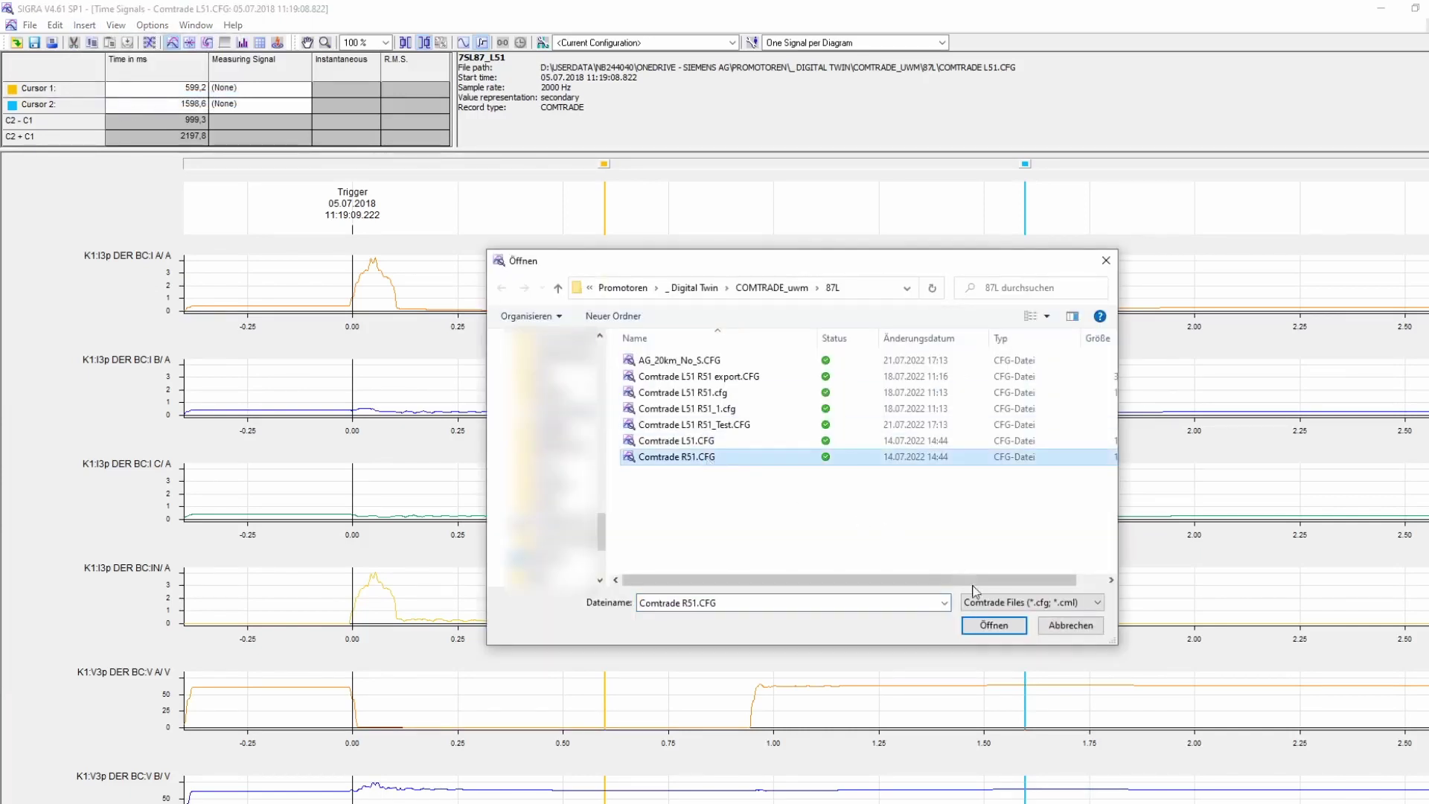
click(1001, 621)
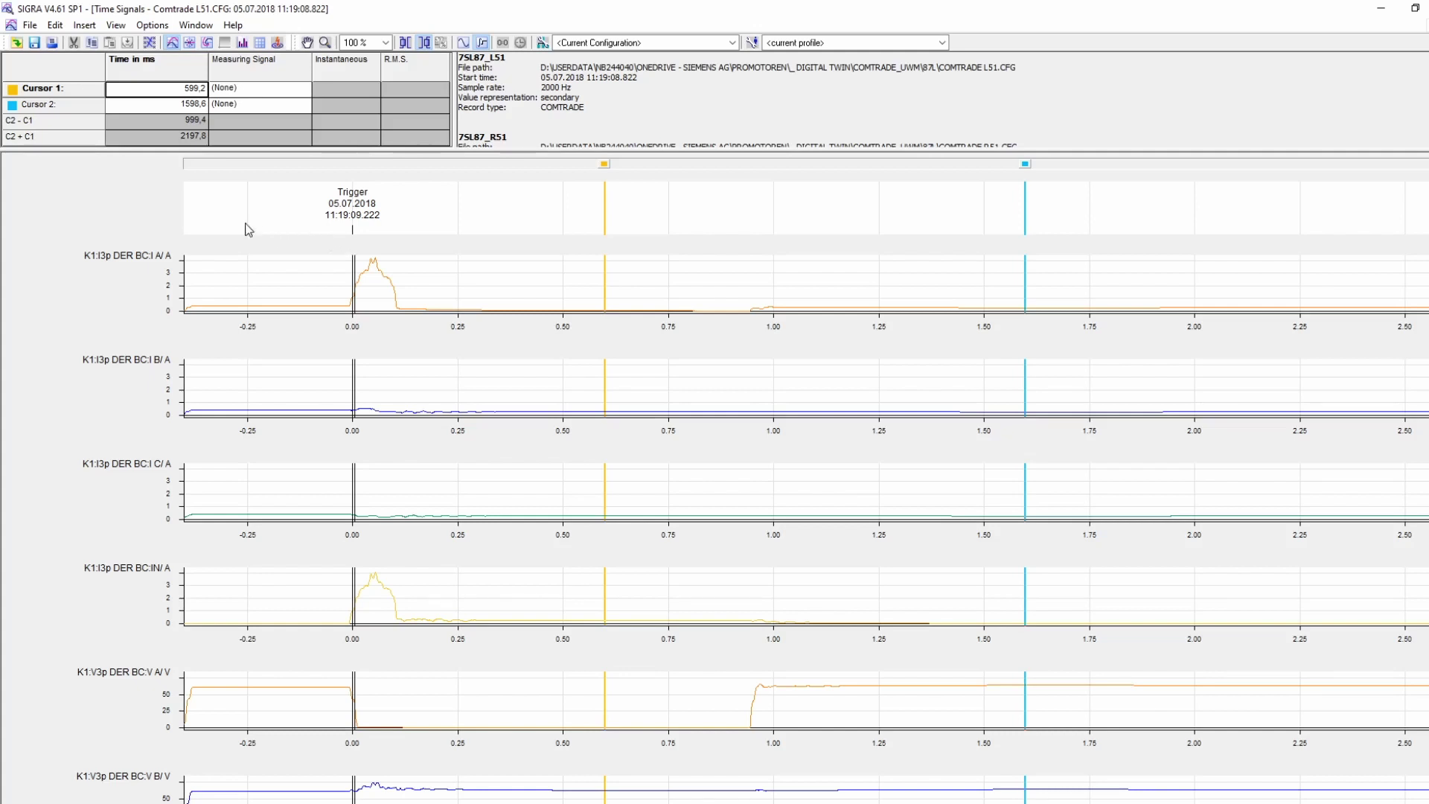
- Synchronize the R51 record to L51 at the cursors, shifting it −999.376 ms
click(56, 25)
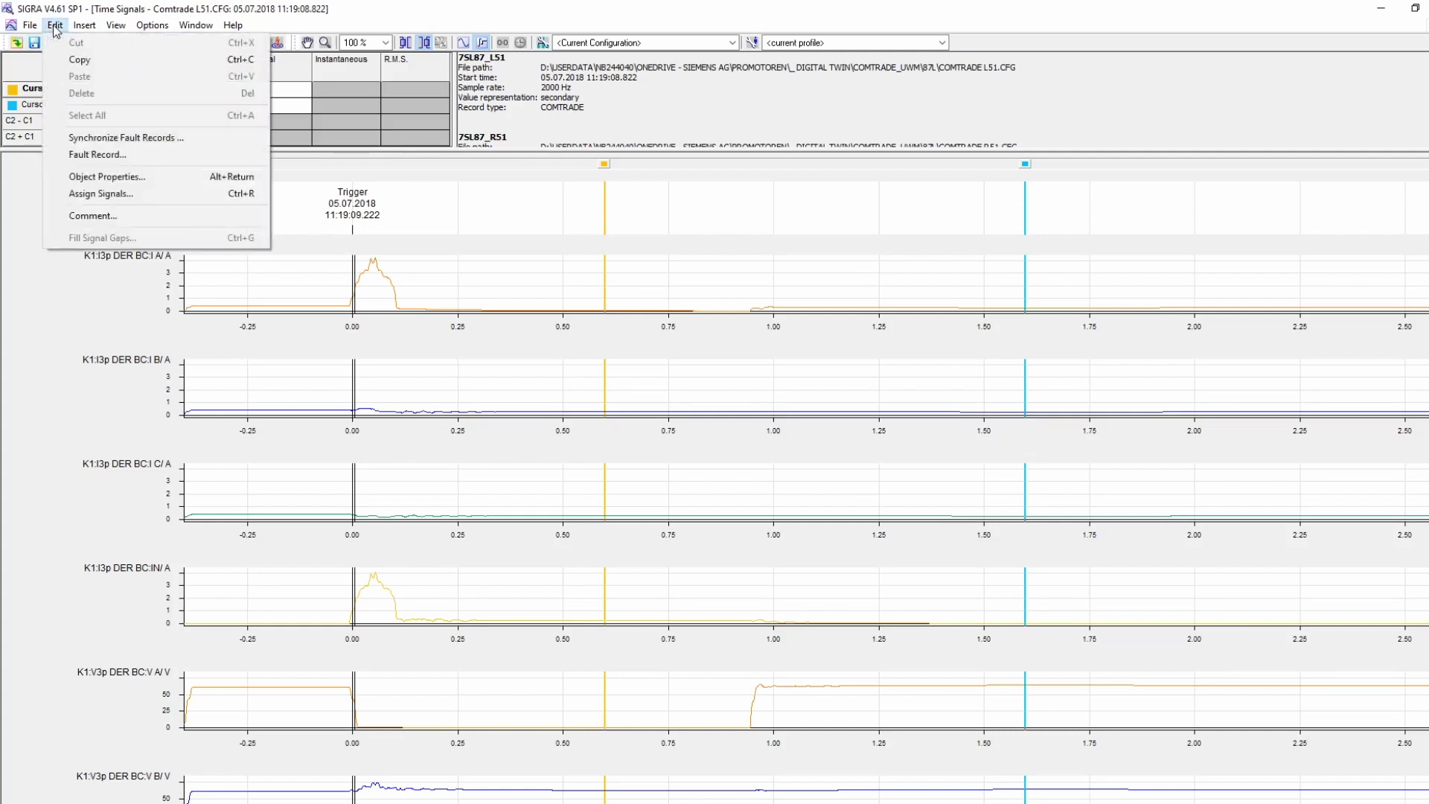
click(75, 139)
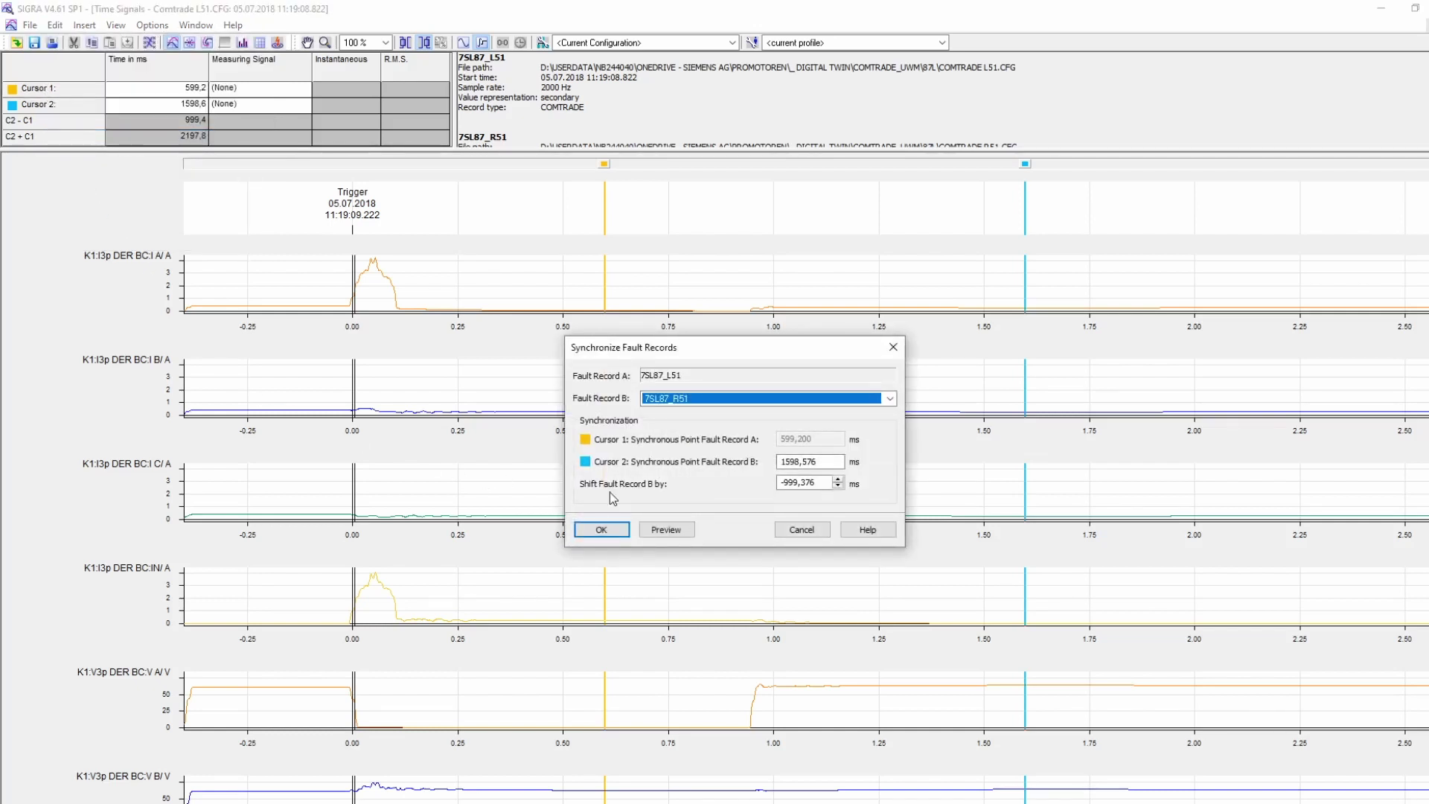
click(601, 530)
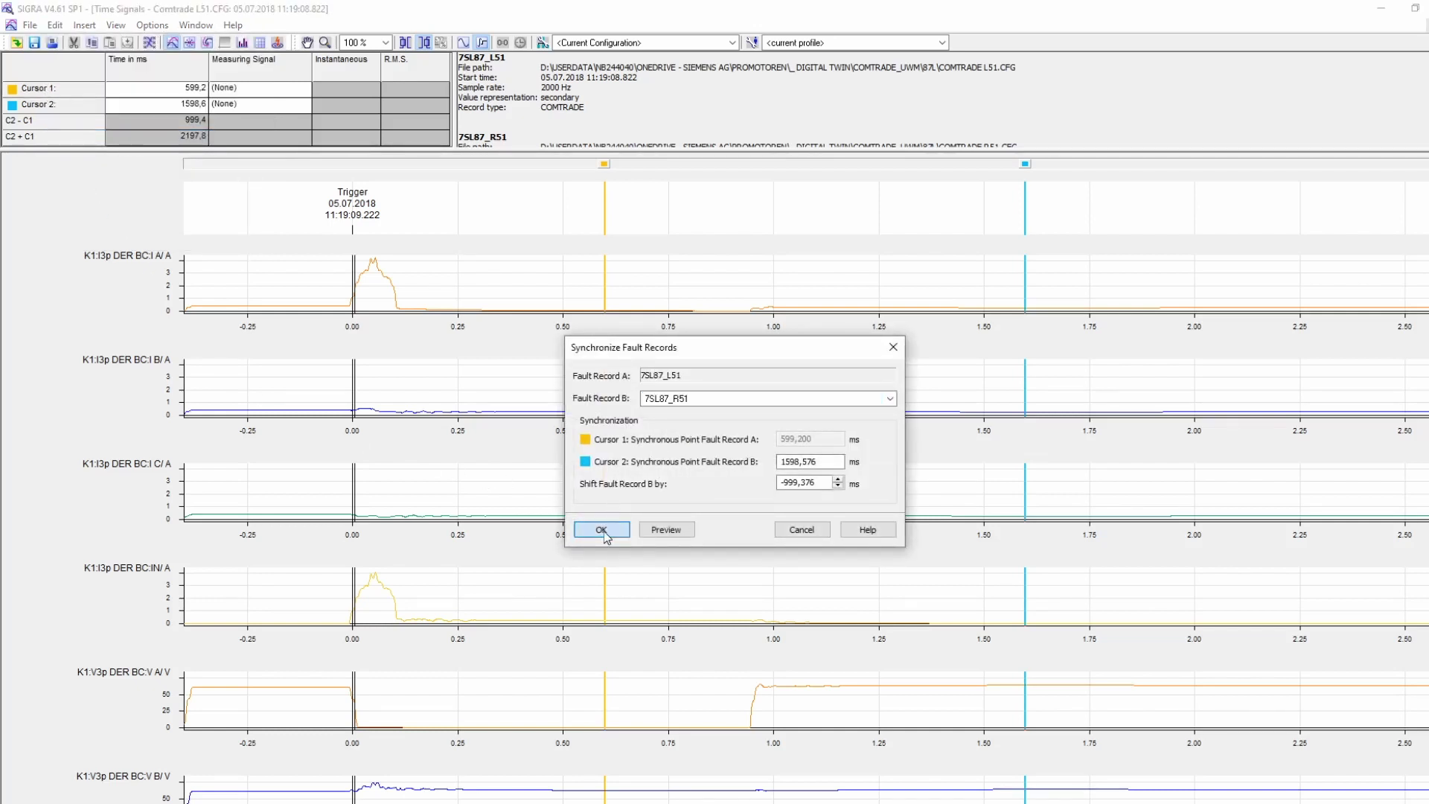
- Export the merged records as a COMTRADE file with all analog channels included
click(30, 25)
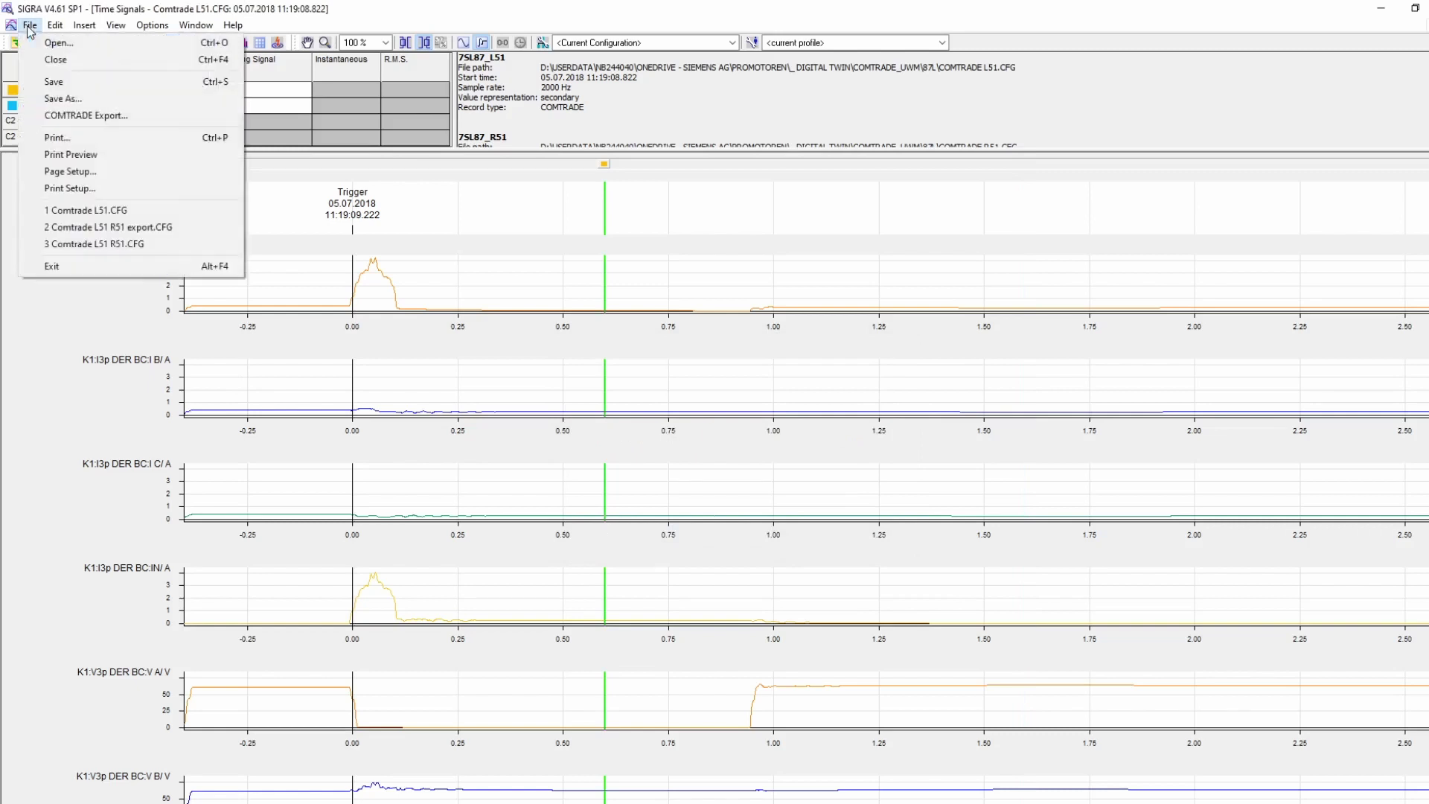
click(95, 116)
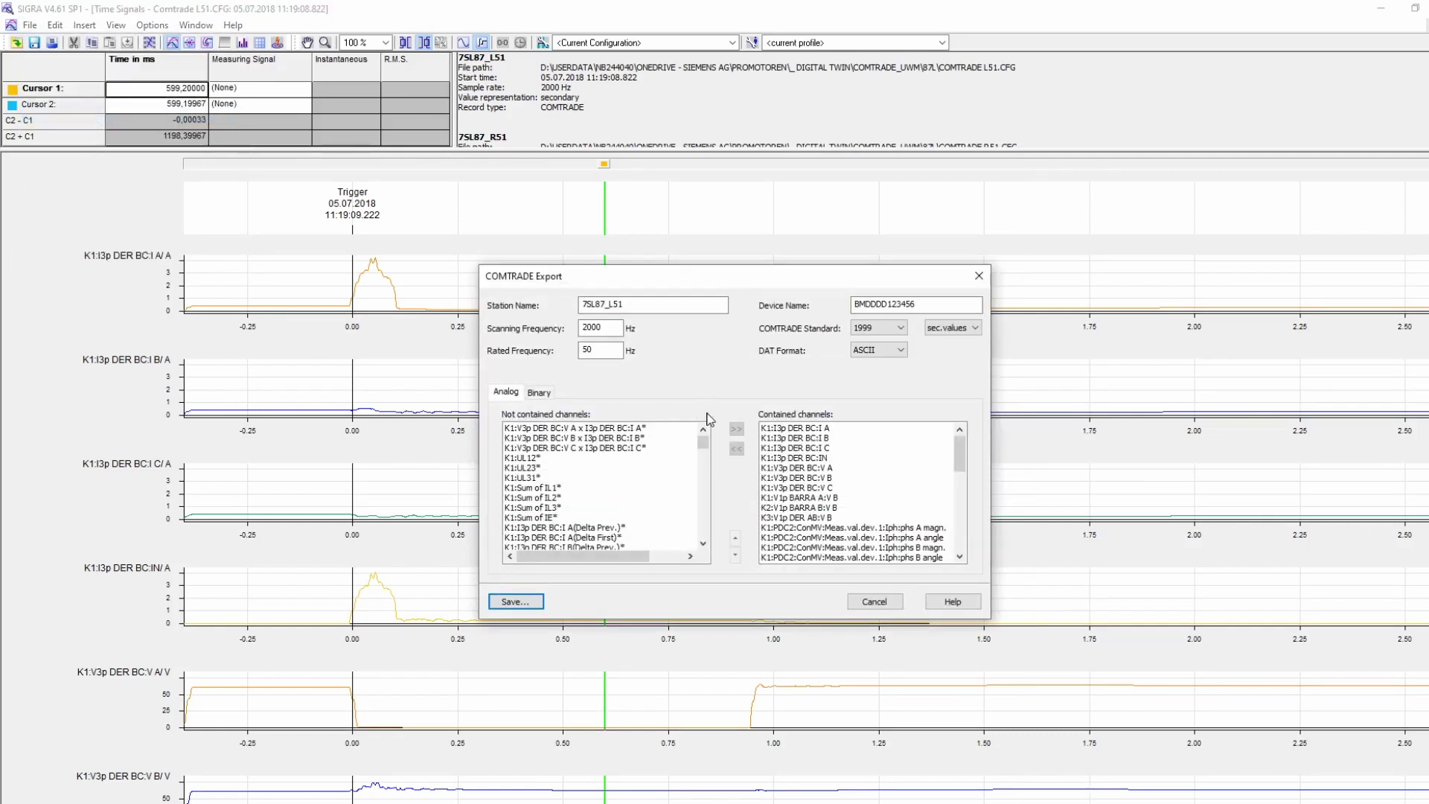
drag(521, 428, 525, 543)
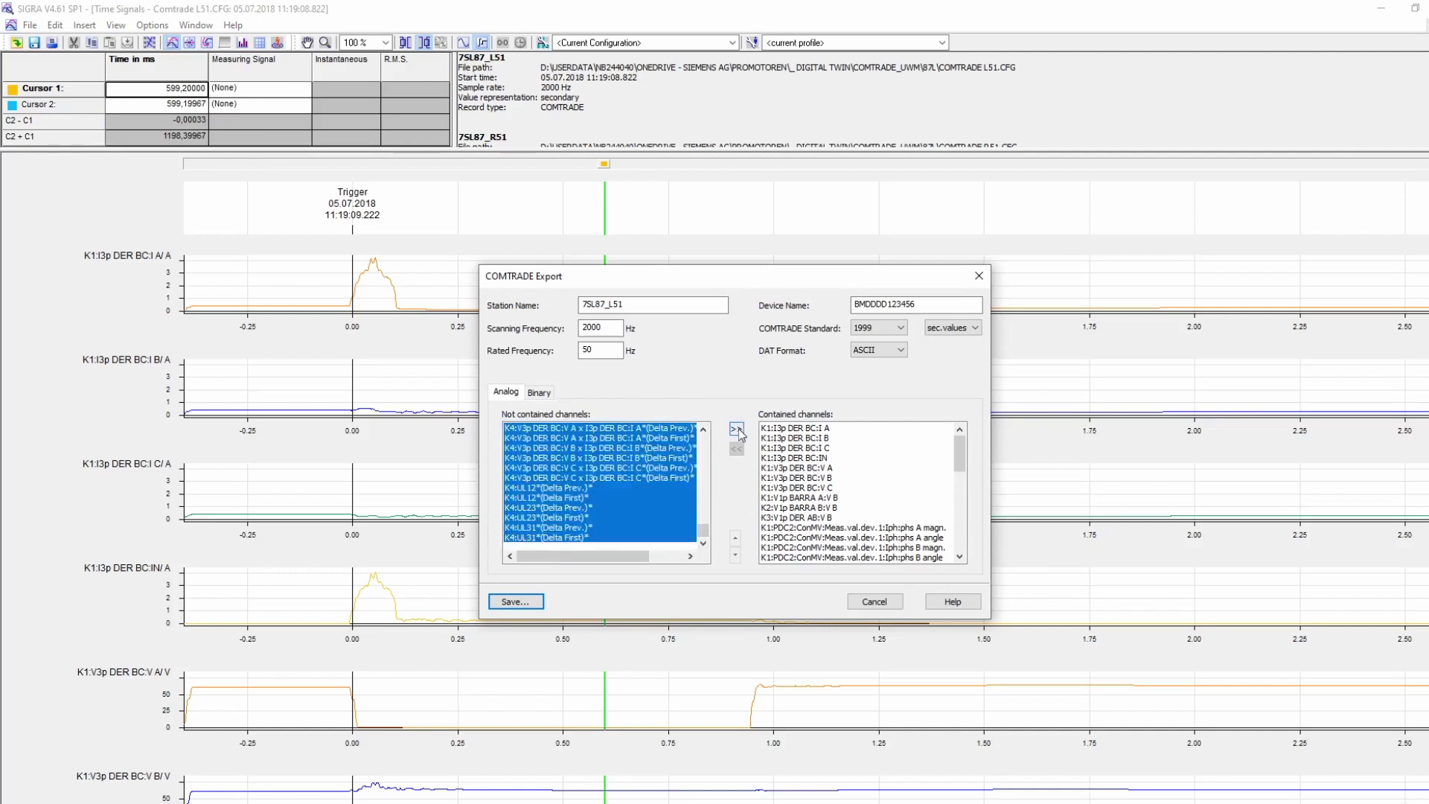
click(539, 392)
click(516, 603)
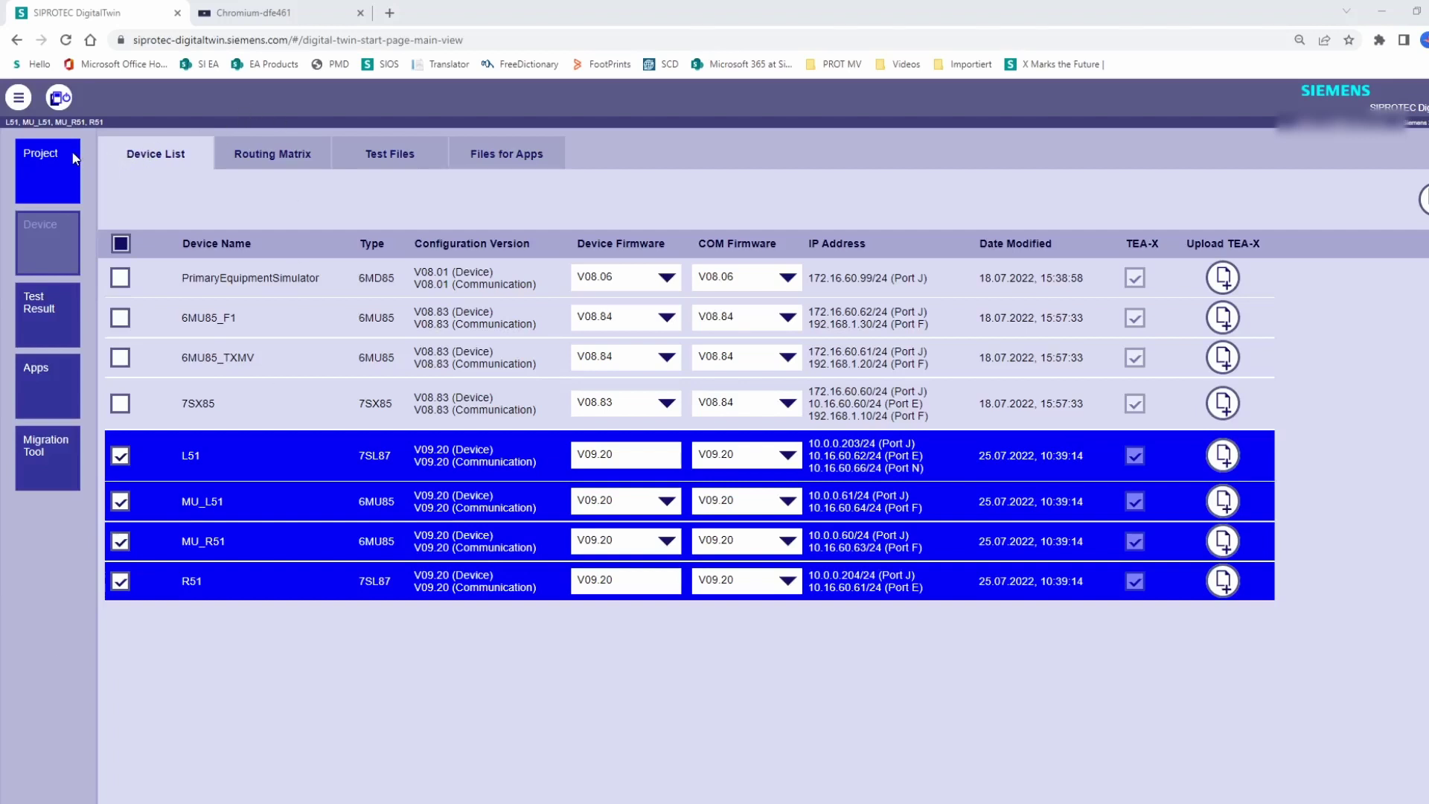
- Upload Comtrade LR51.CFG and Comtrade LR51.DAT as a new COMTRADE test file
click(395, 159)
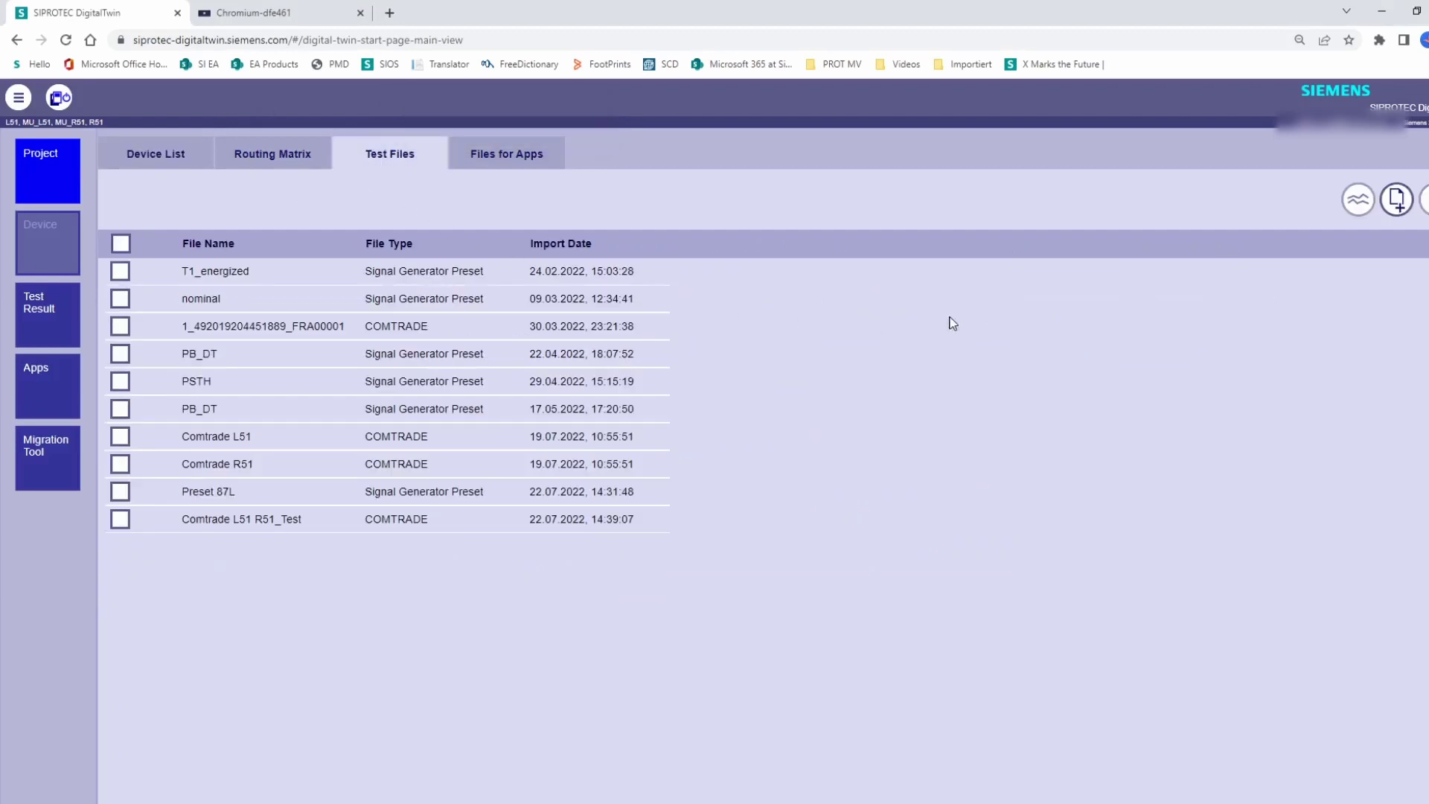
click(1396, 201)
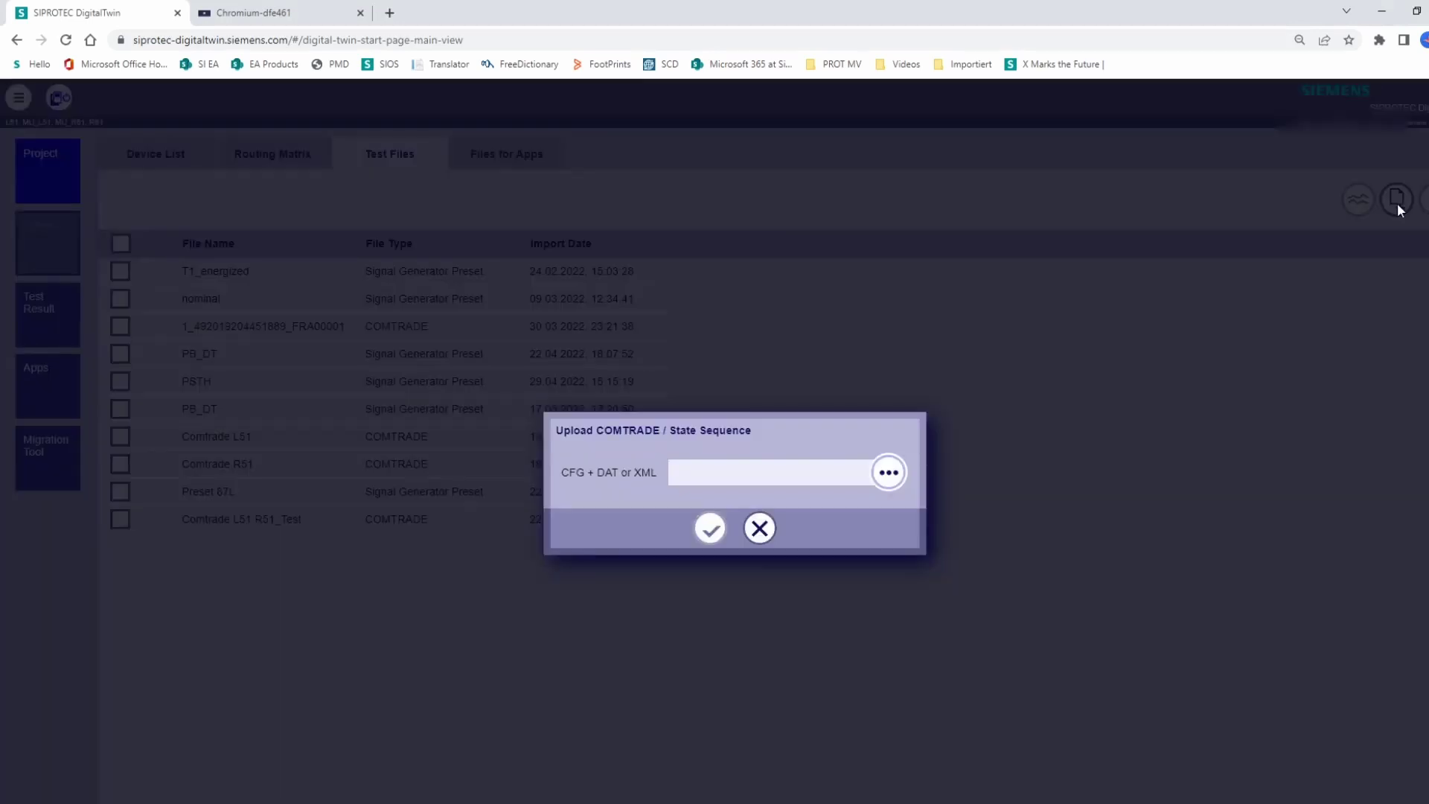
click(889, 473)
click(238, 272)
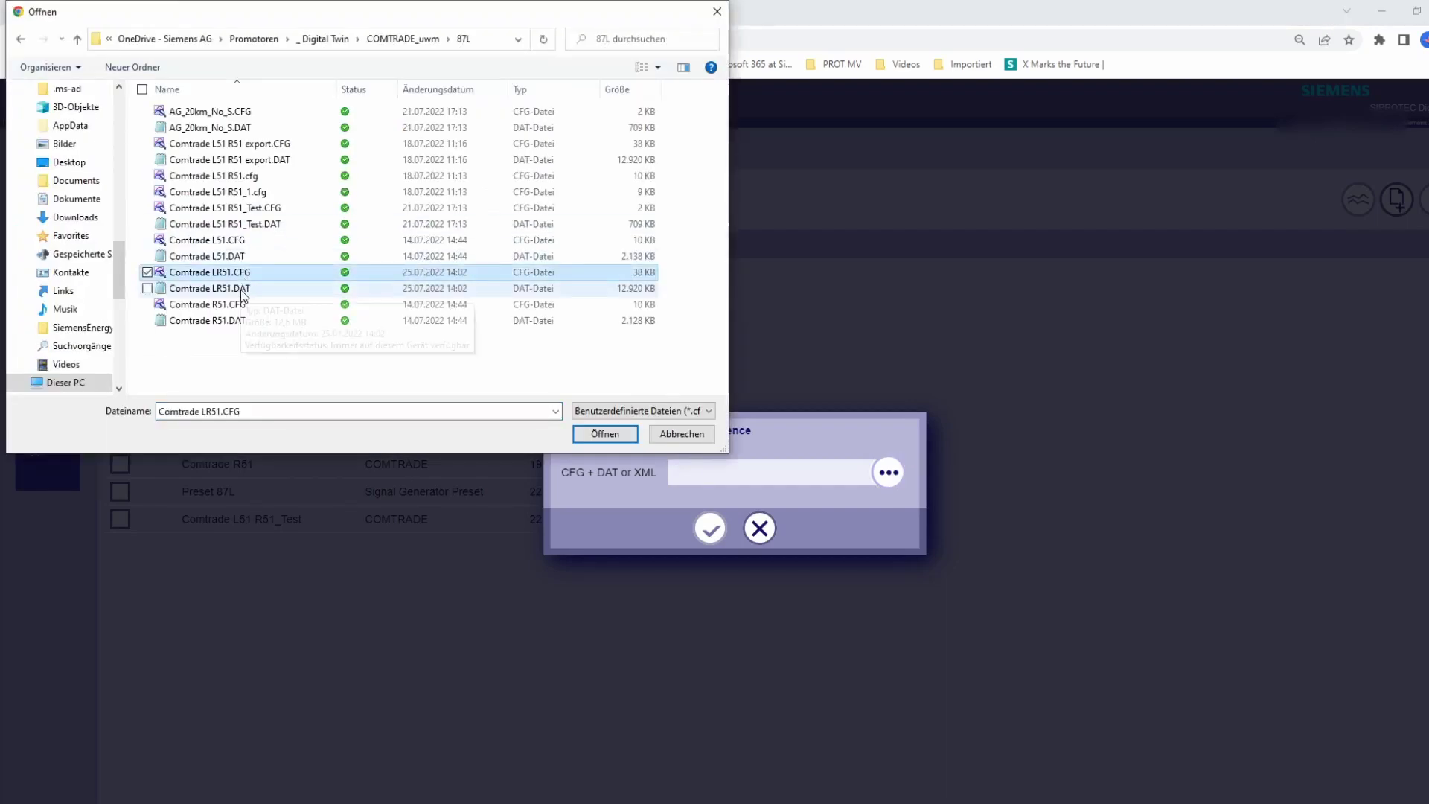
ctrl+click(247, 288)
click(605, 434)
click(711, 527)
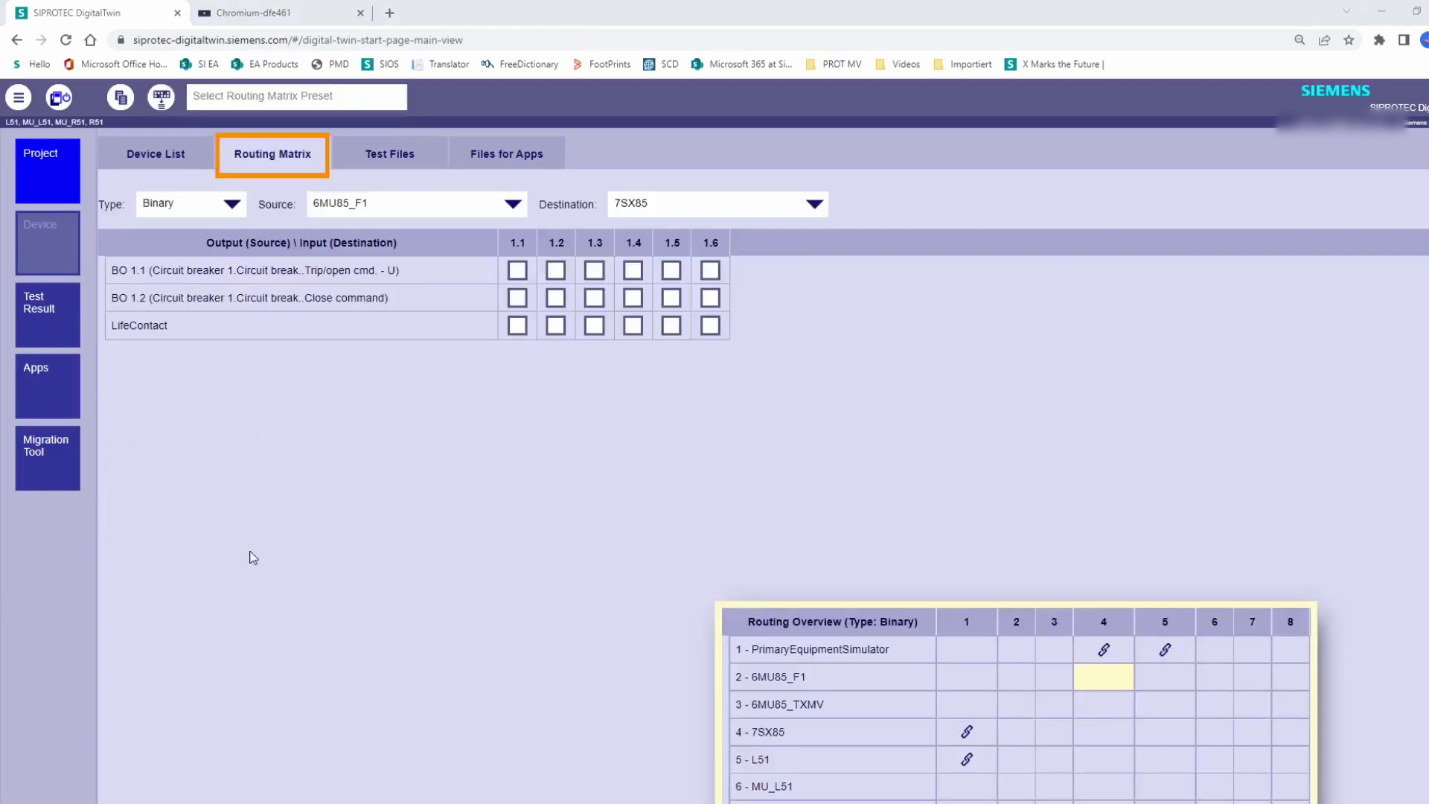
- Route Comtrade LR51 currents IL-L1 and IL-L2 to L51 current inputs 2.1 and 2.2
click(190, 205)
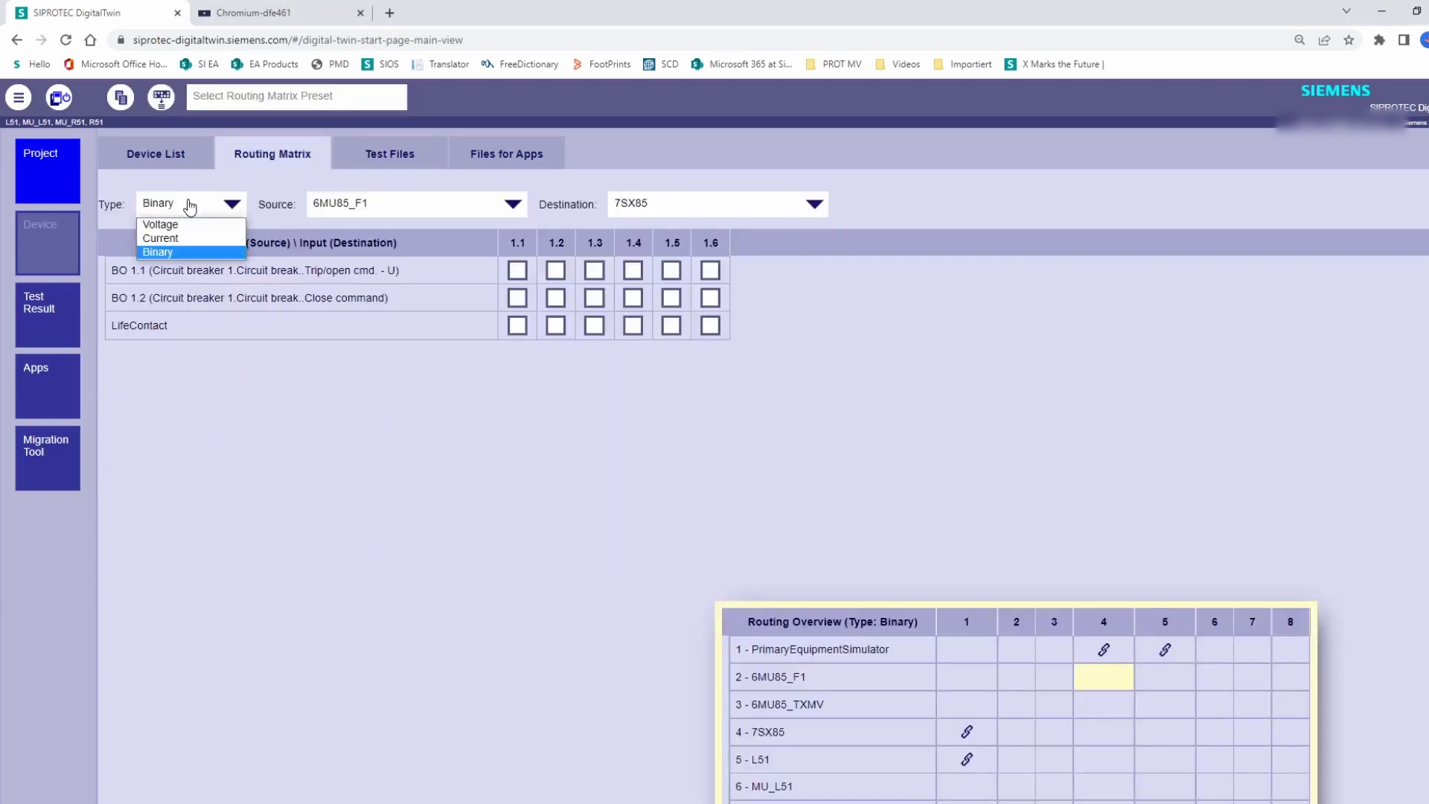
click(177, 238)
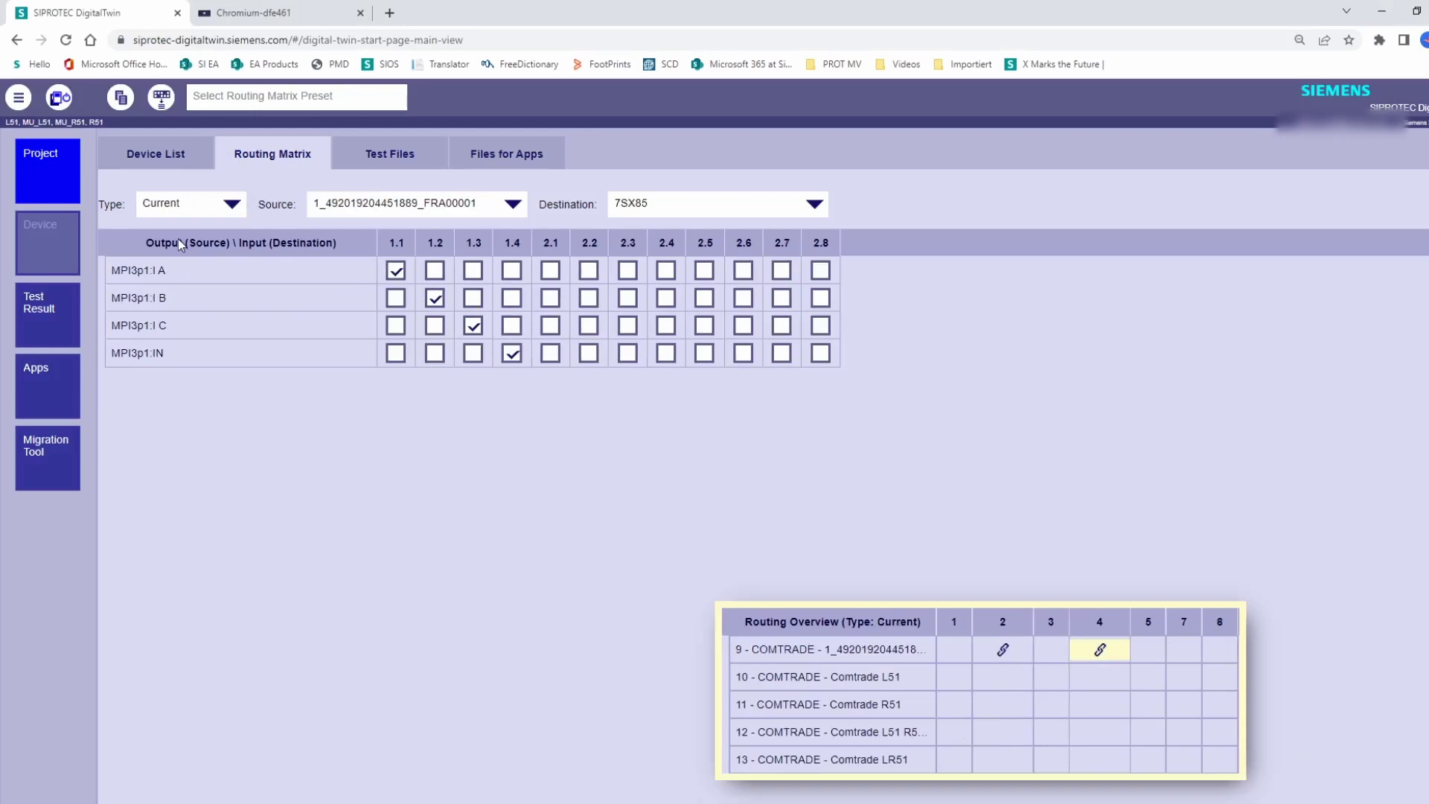
click(402, 208)
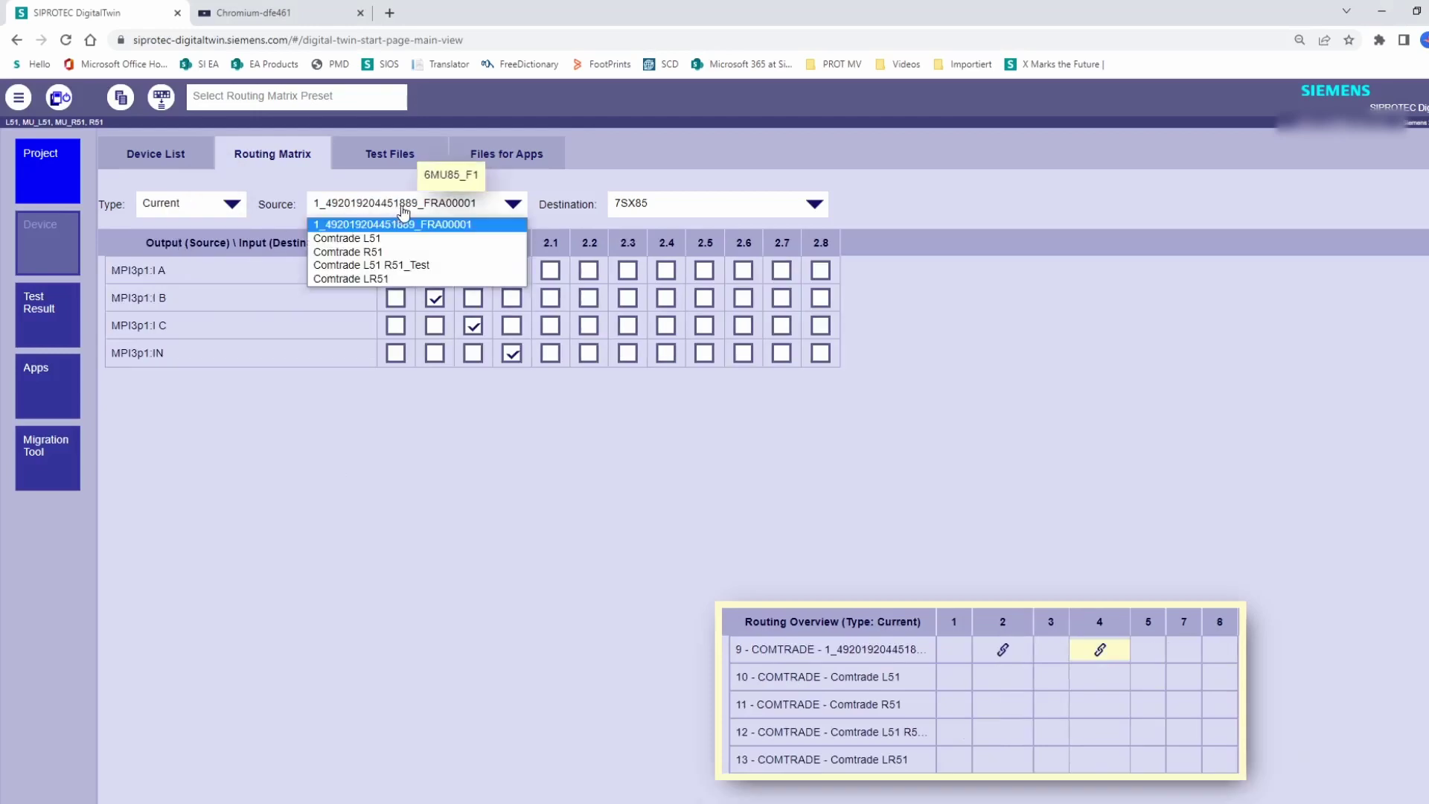
click(387, 280)
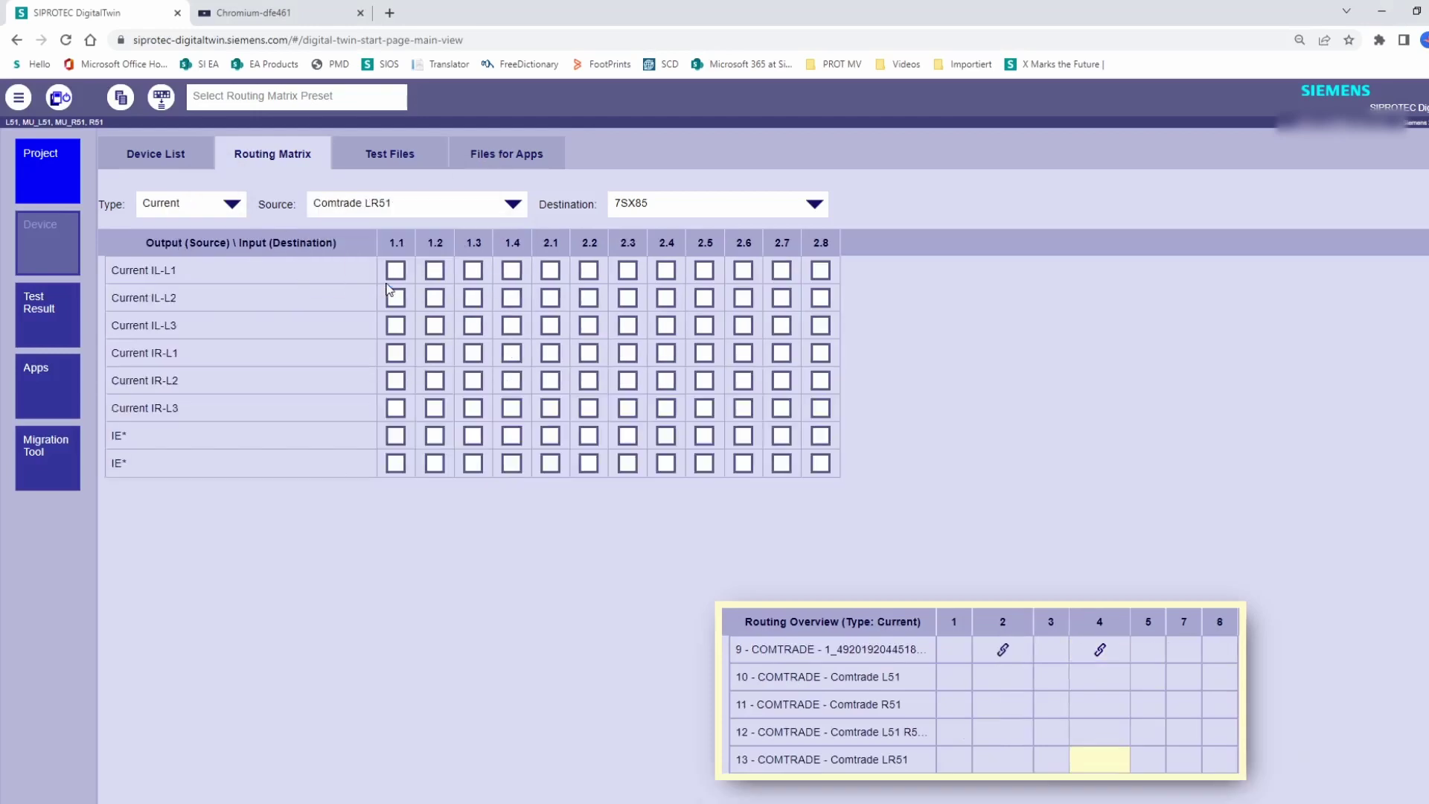
click(677, 216)
click(645, 282)
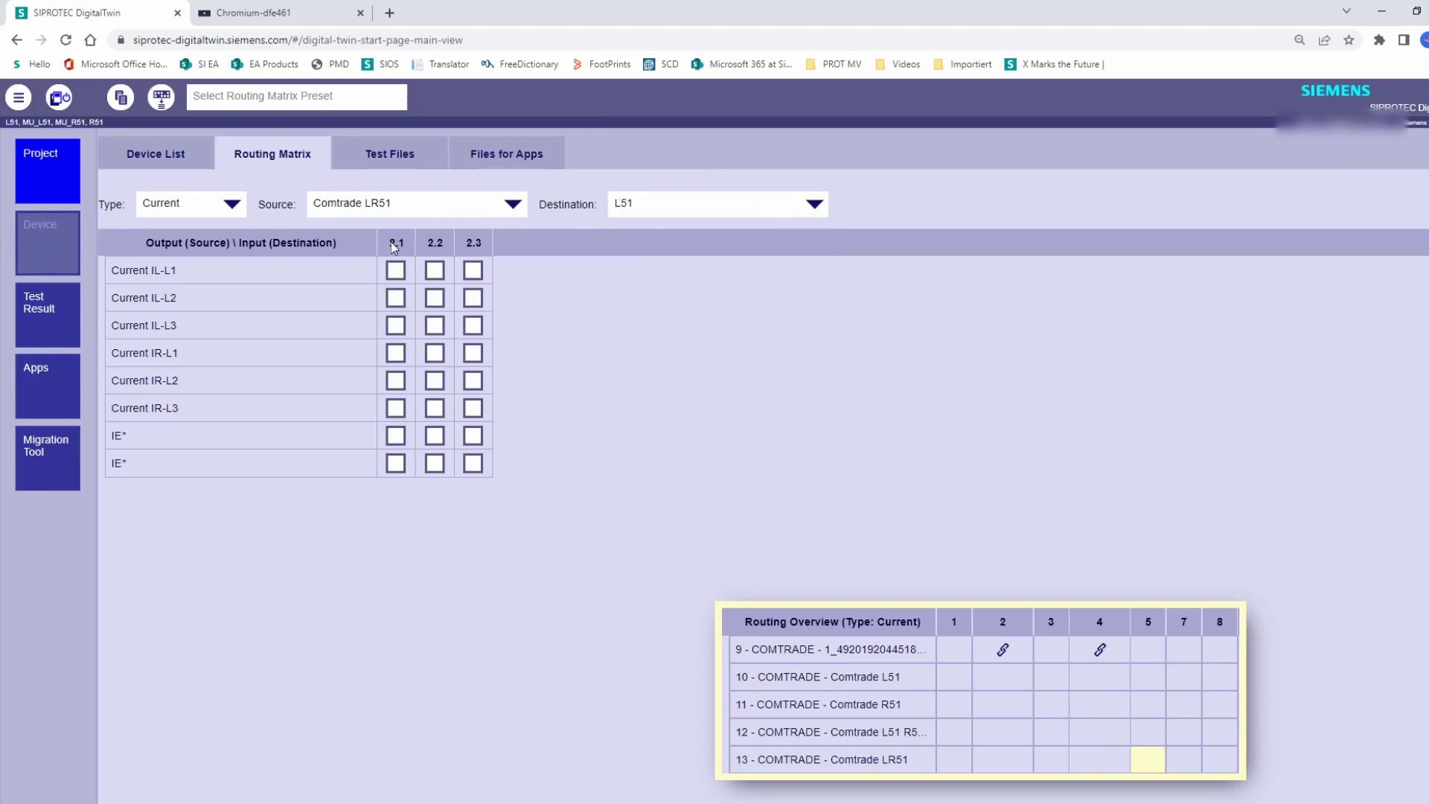
click(396, 272)
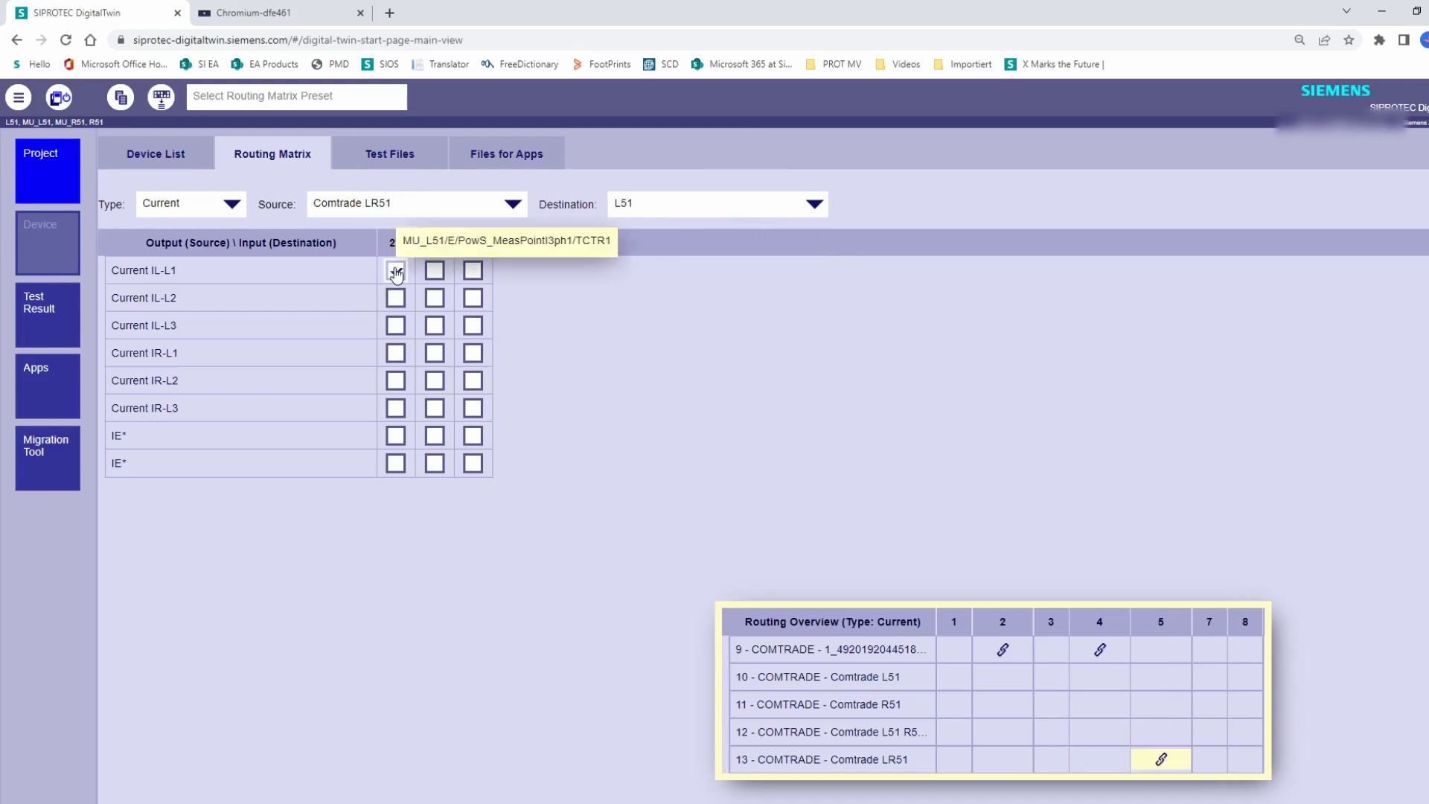
click(435, 298)
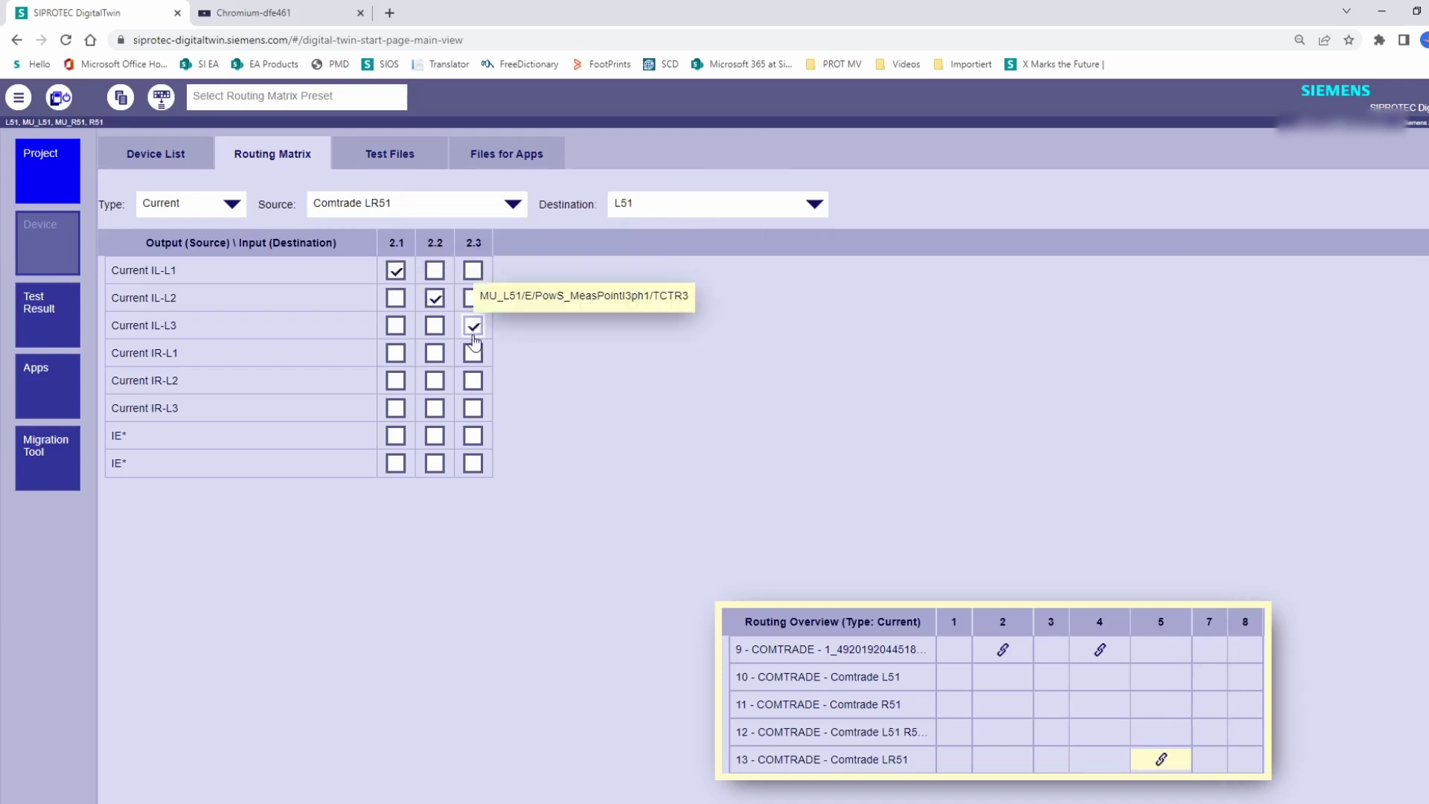
- Route currents IR-L1, IR-L2 and IR-L3 to R51 inputs 2.1, 2.2 and 2.3
click(660, 216)
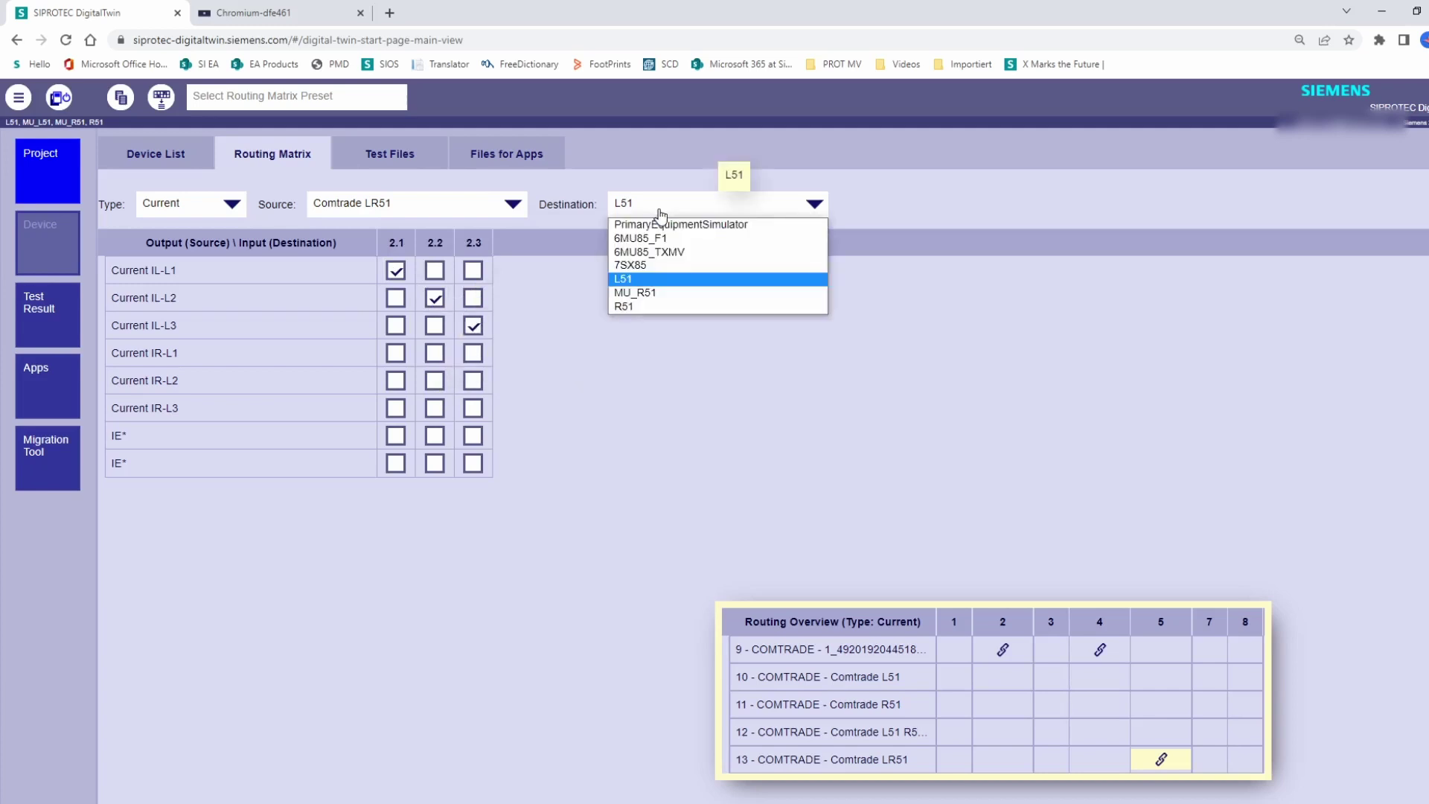
click(636, 307)
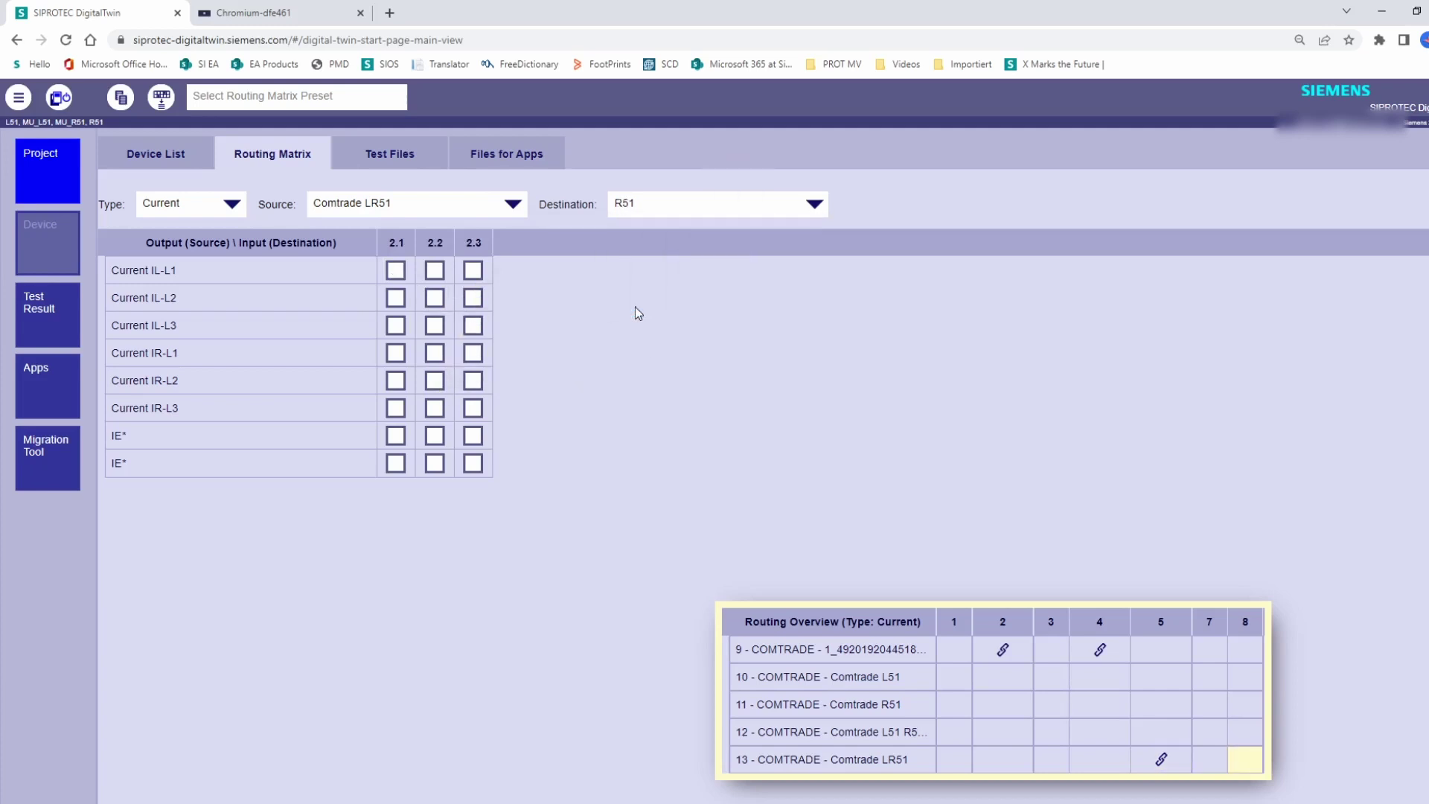
click(396, 353)
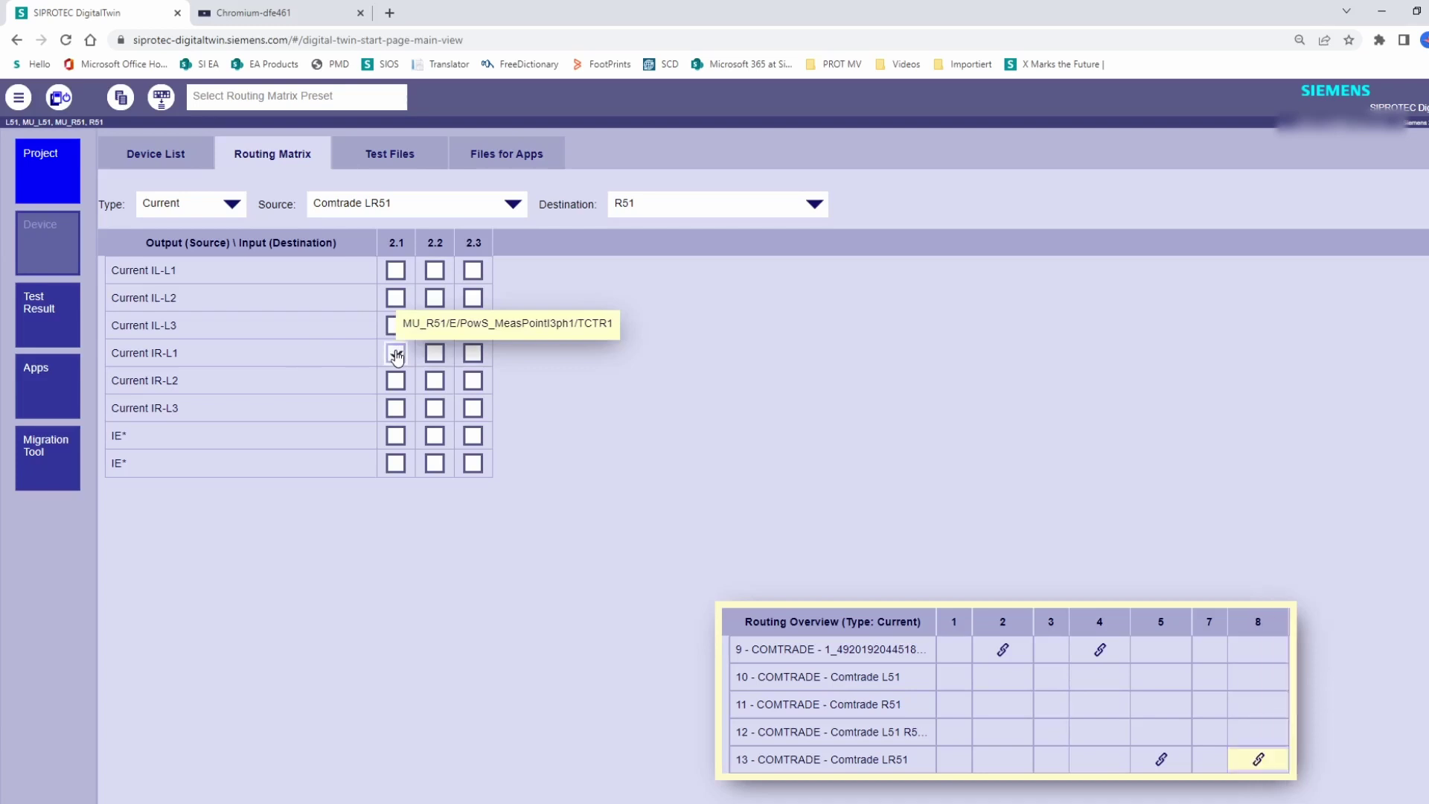
click(433, 382)
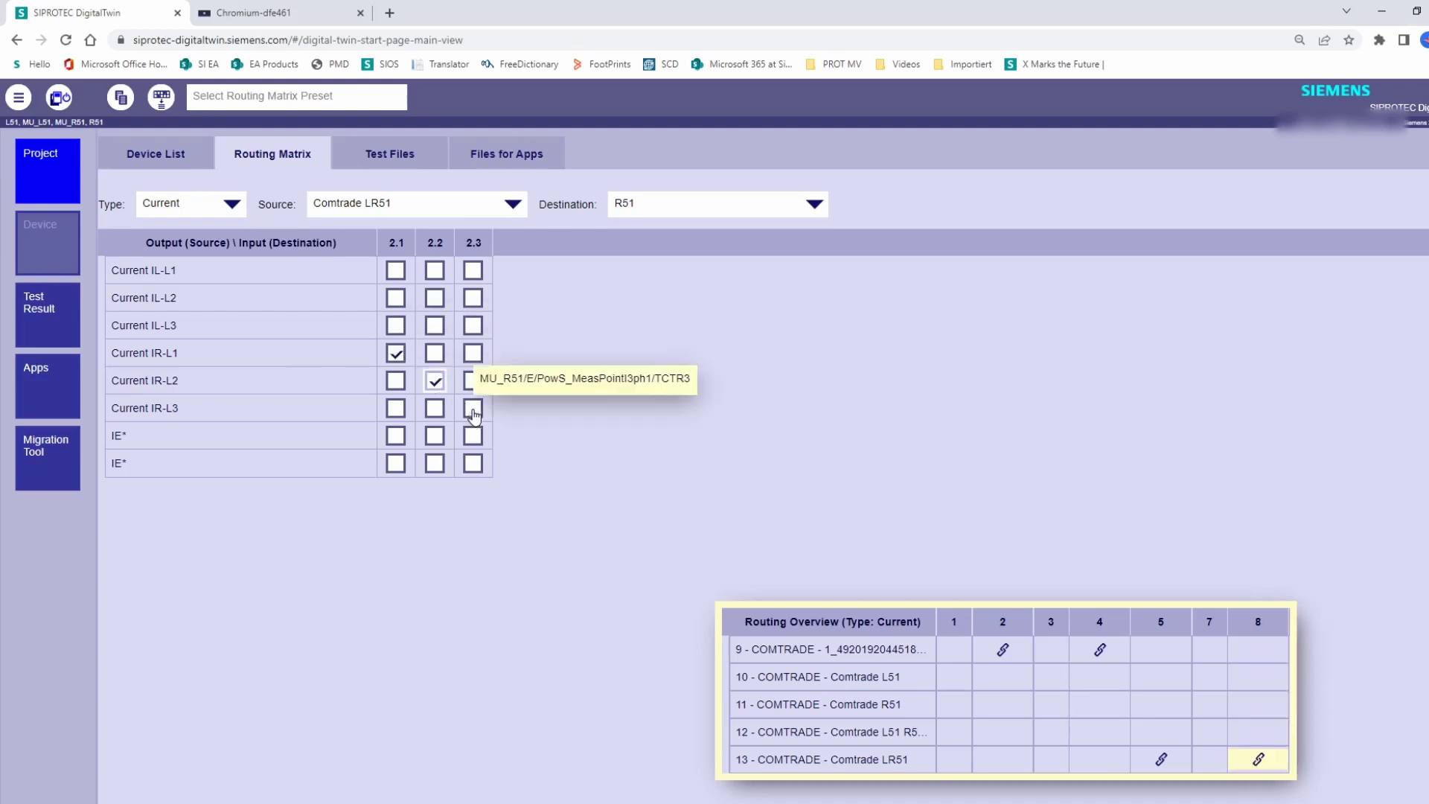
click(473, 409)
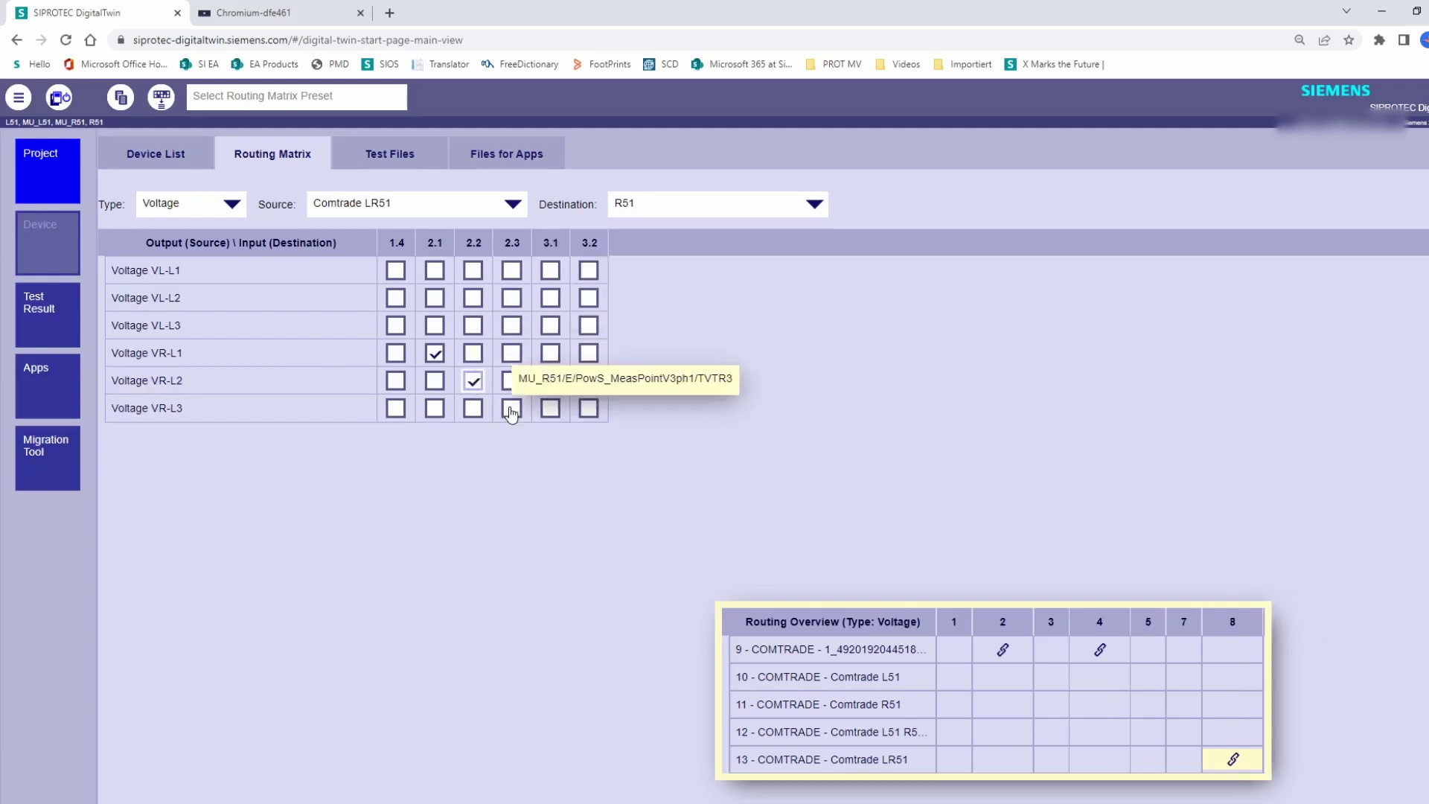
- Route voltages VL-L1, VL-L2 and VL-L3 to L51 inputs 2.1–2.3, moving the Routing Overview aside
click(658, 209)
click(644, 279)
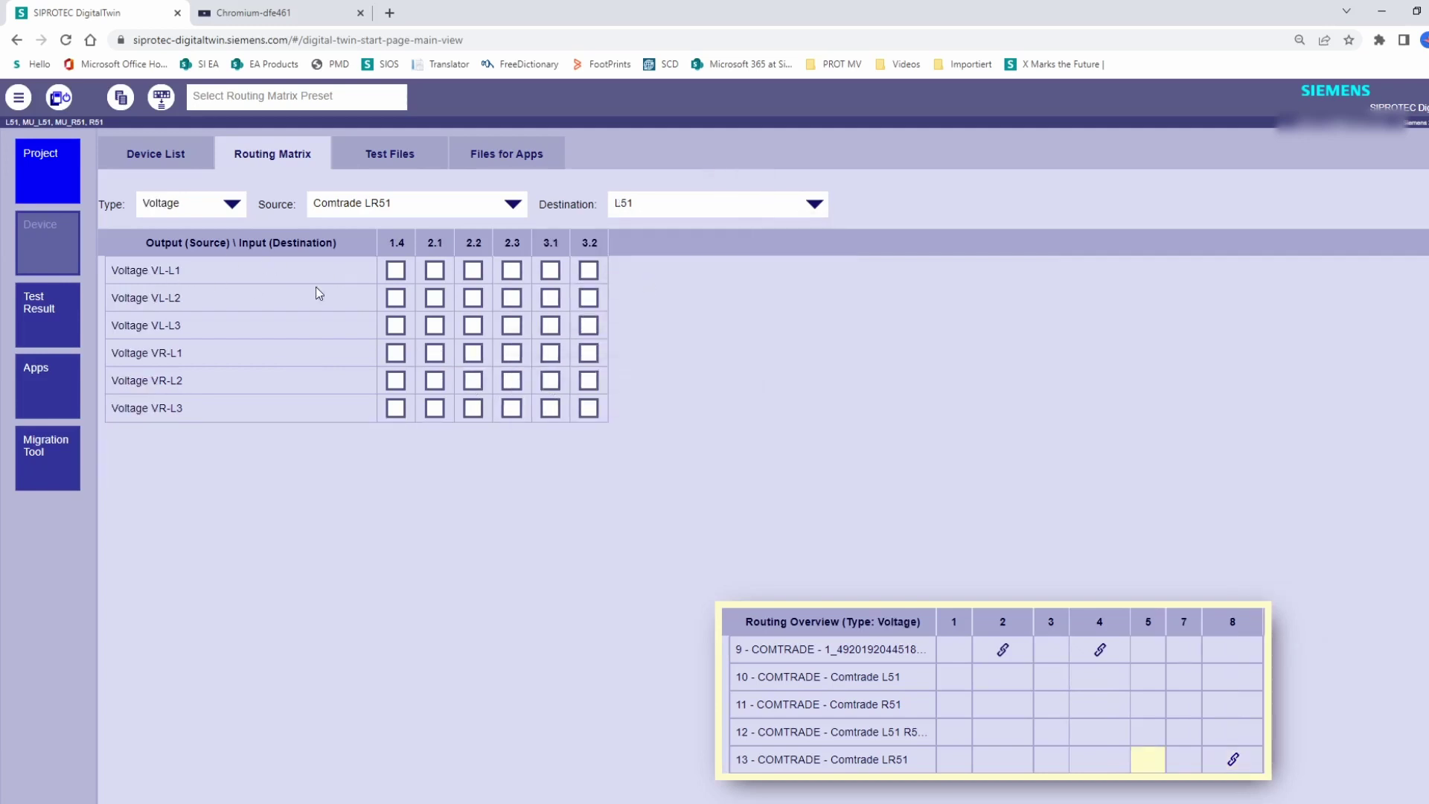
click(435, 270)
click(472, 299)
click(511, 326)
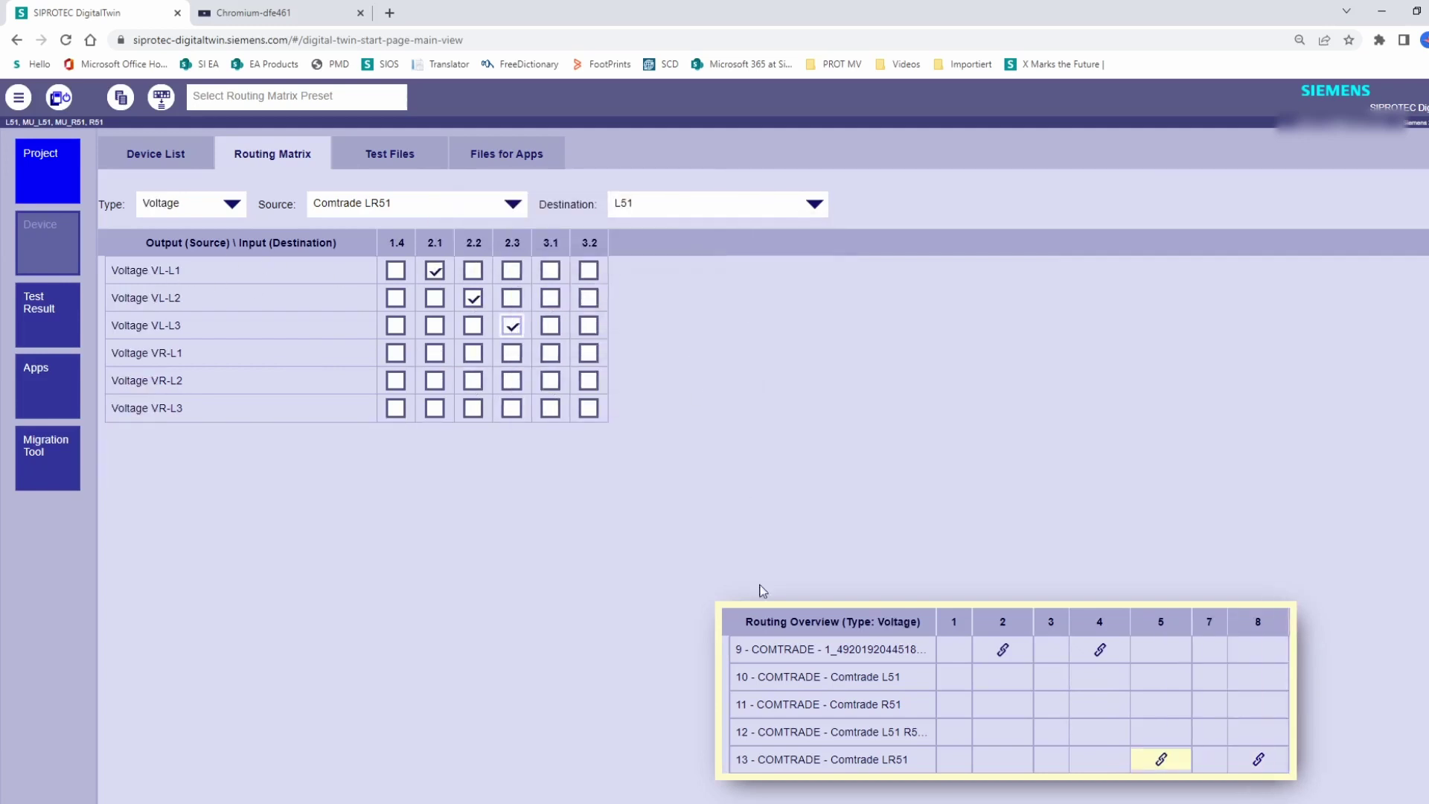
drag(800, 603, 557, 480)
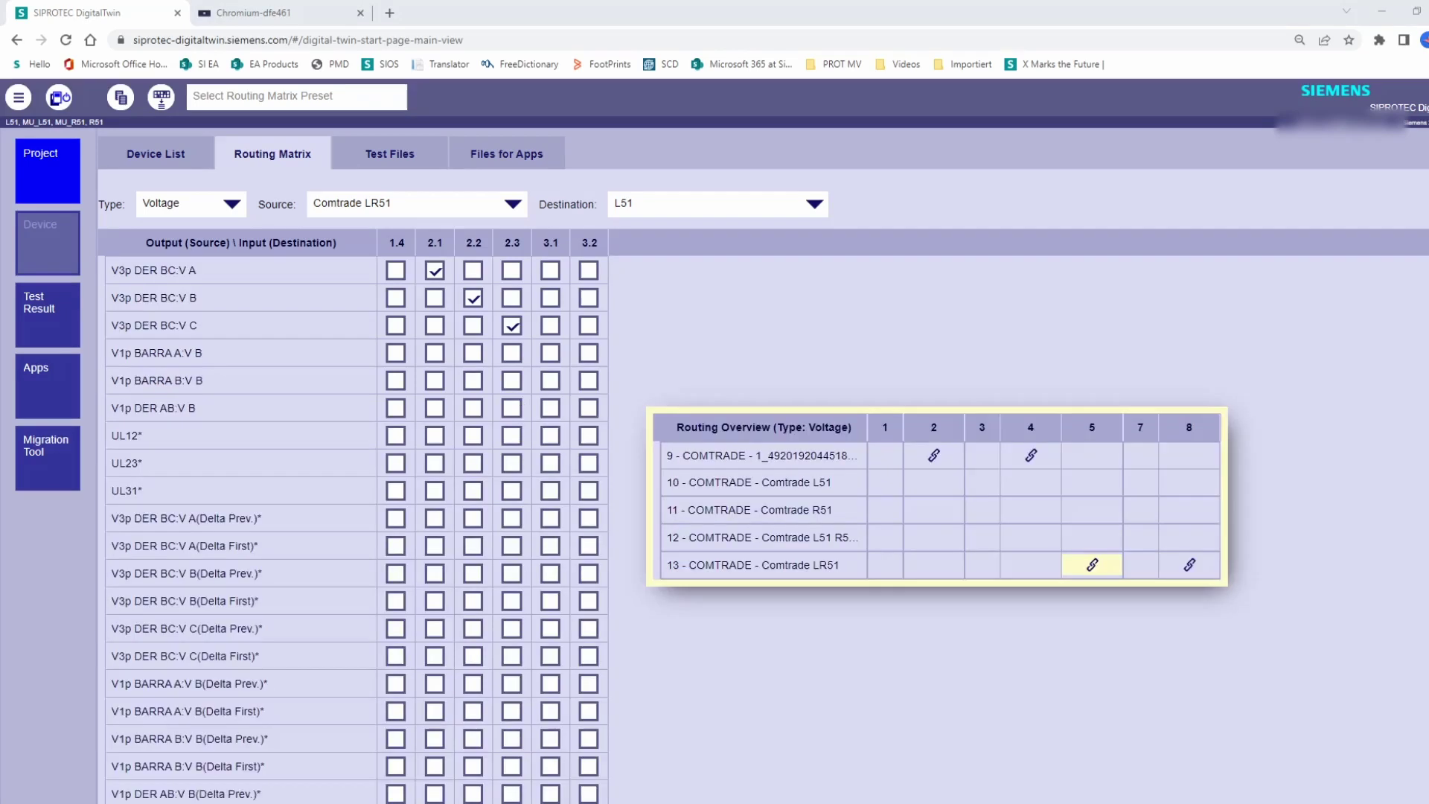
- Start simulating L51, MU_L51, MU_R51 and R51 from the Device List and view the running devices
click(124, 161)
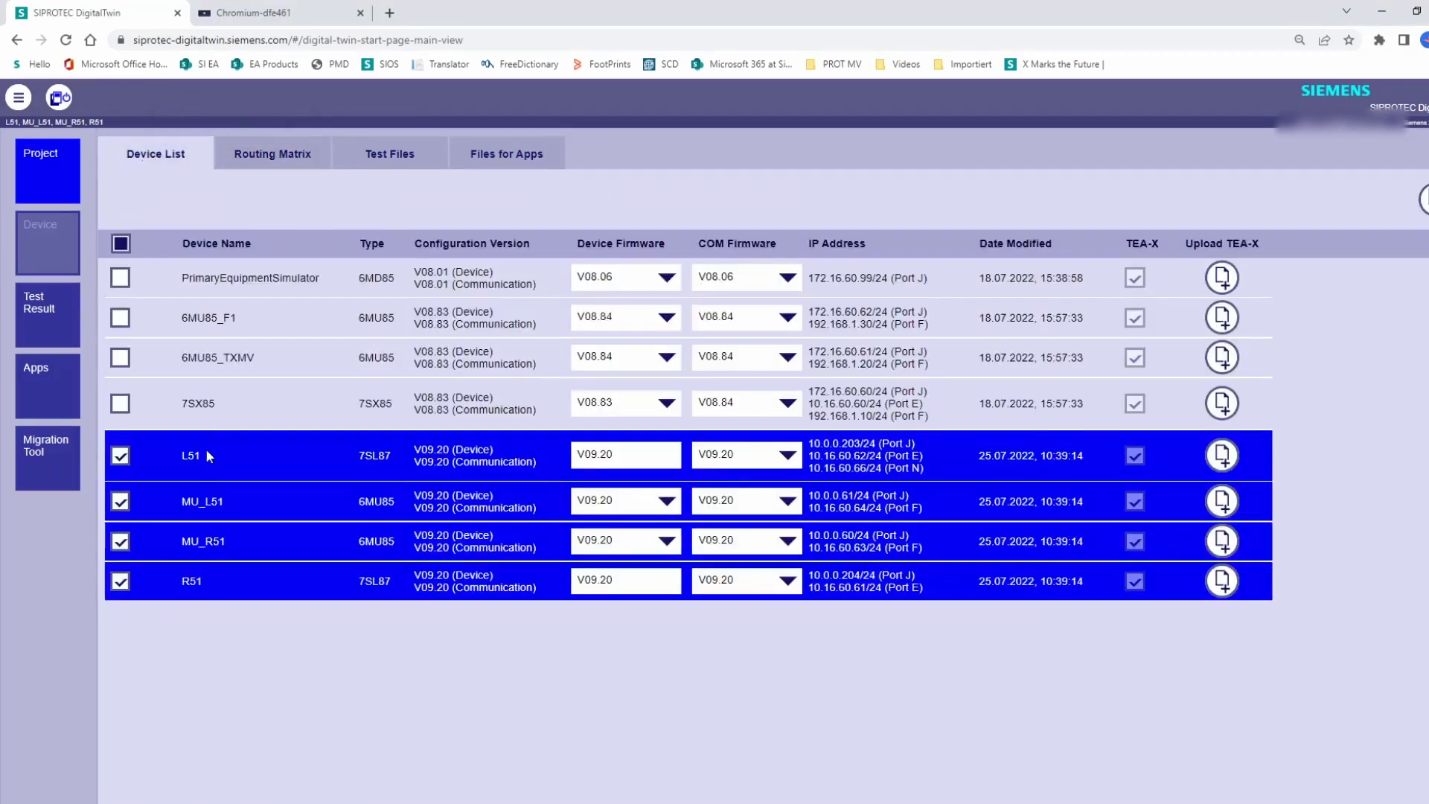
click(57, 100)
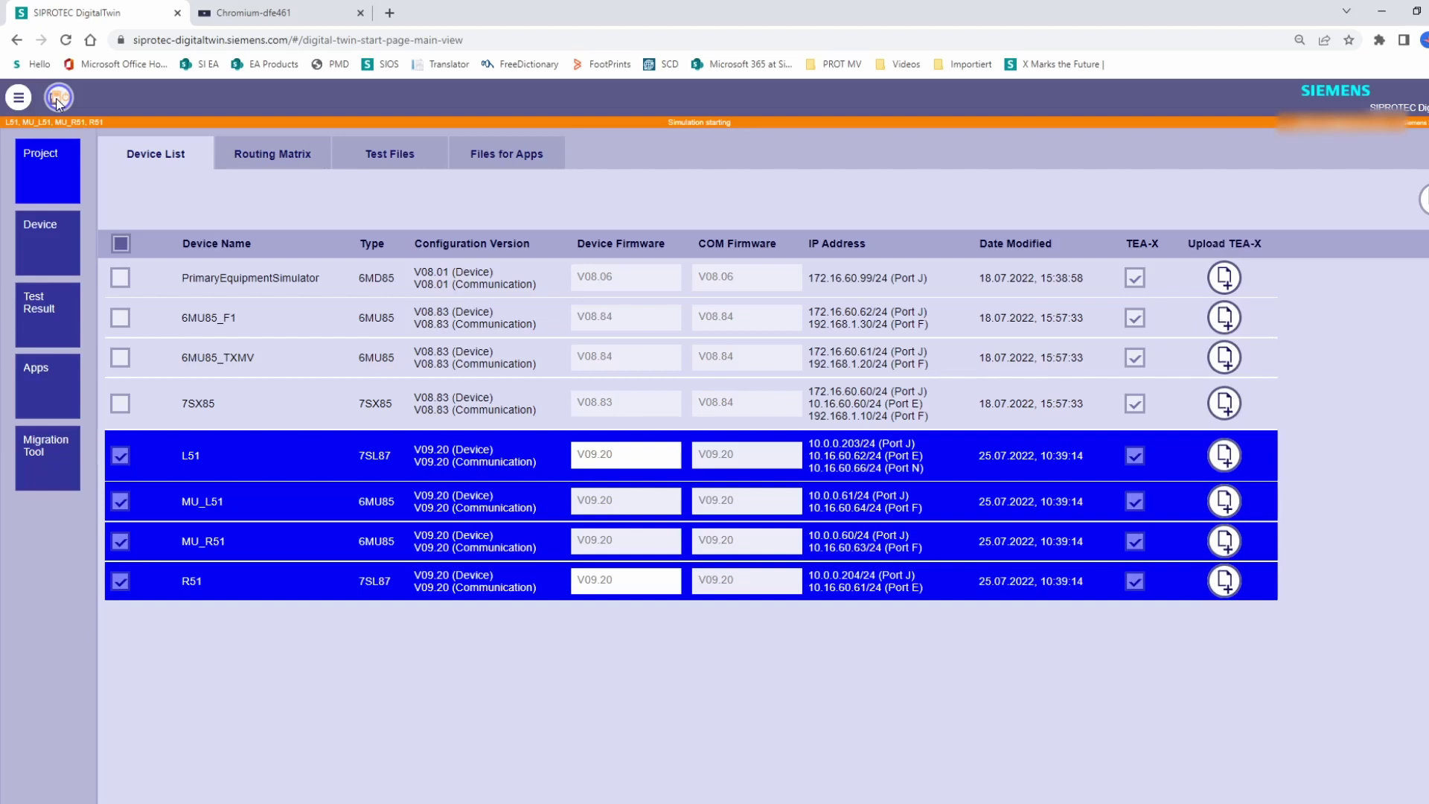
click(58, 228)
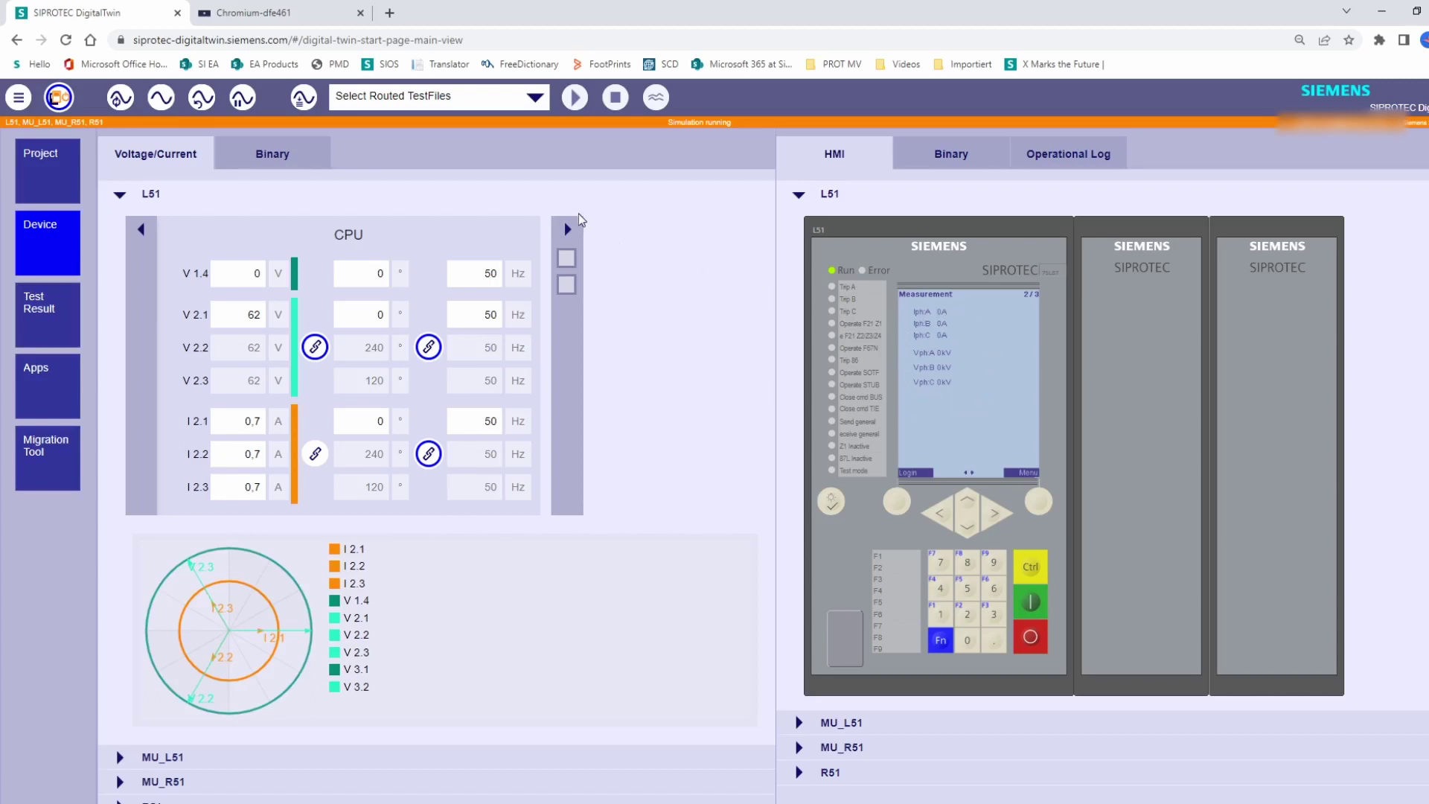
- Apply Preset 87L as the routed test file, then view binary inputs with L51 collapsed
click(538, 103)
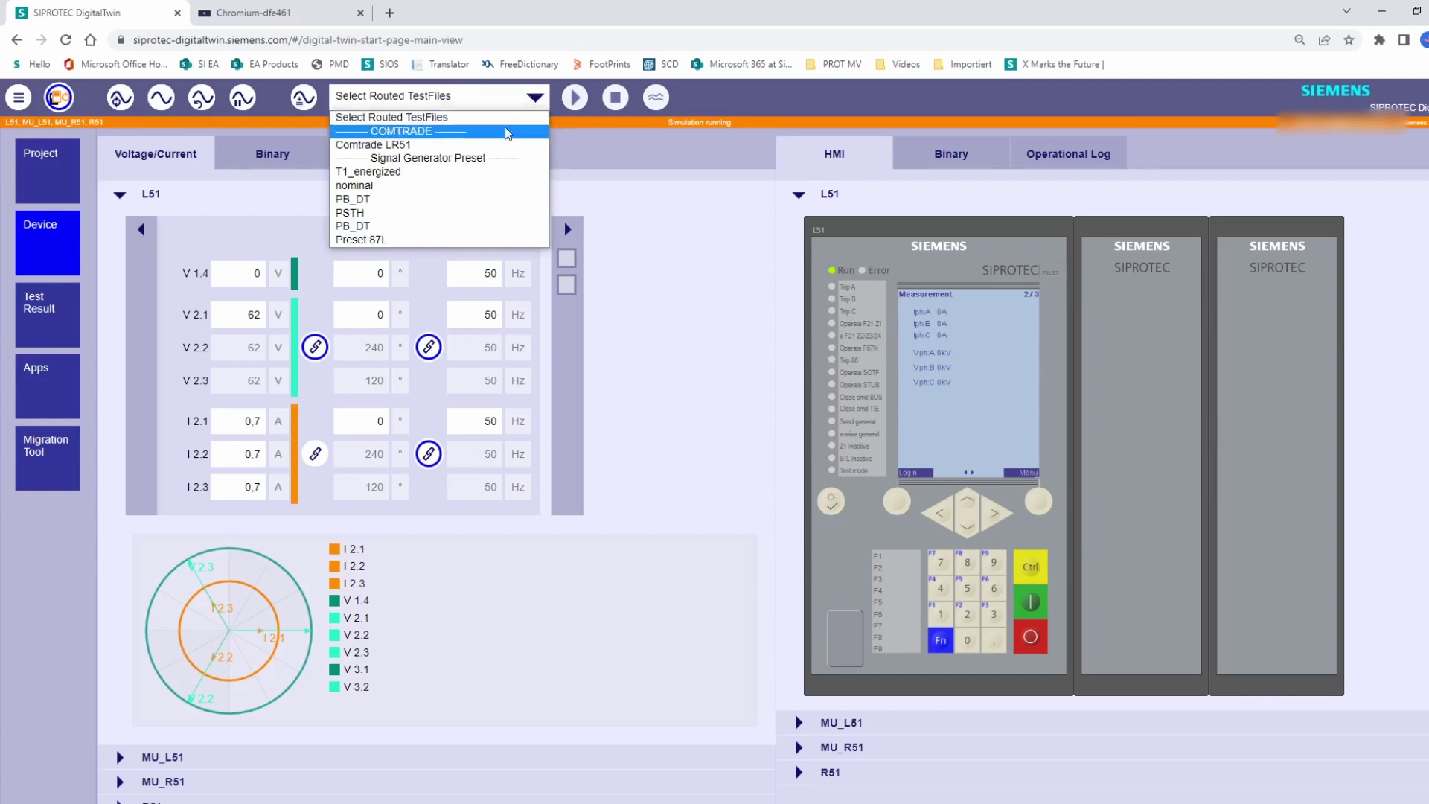
click(476, 239)
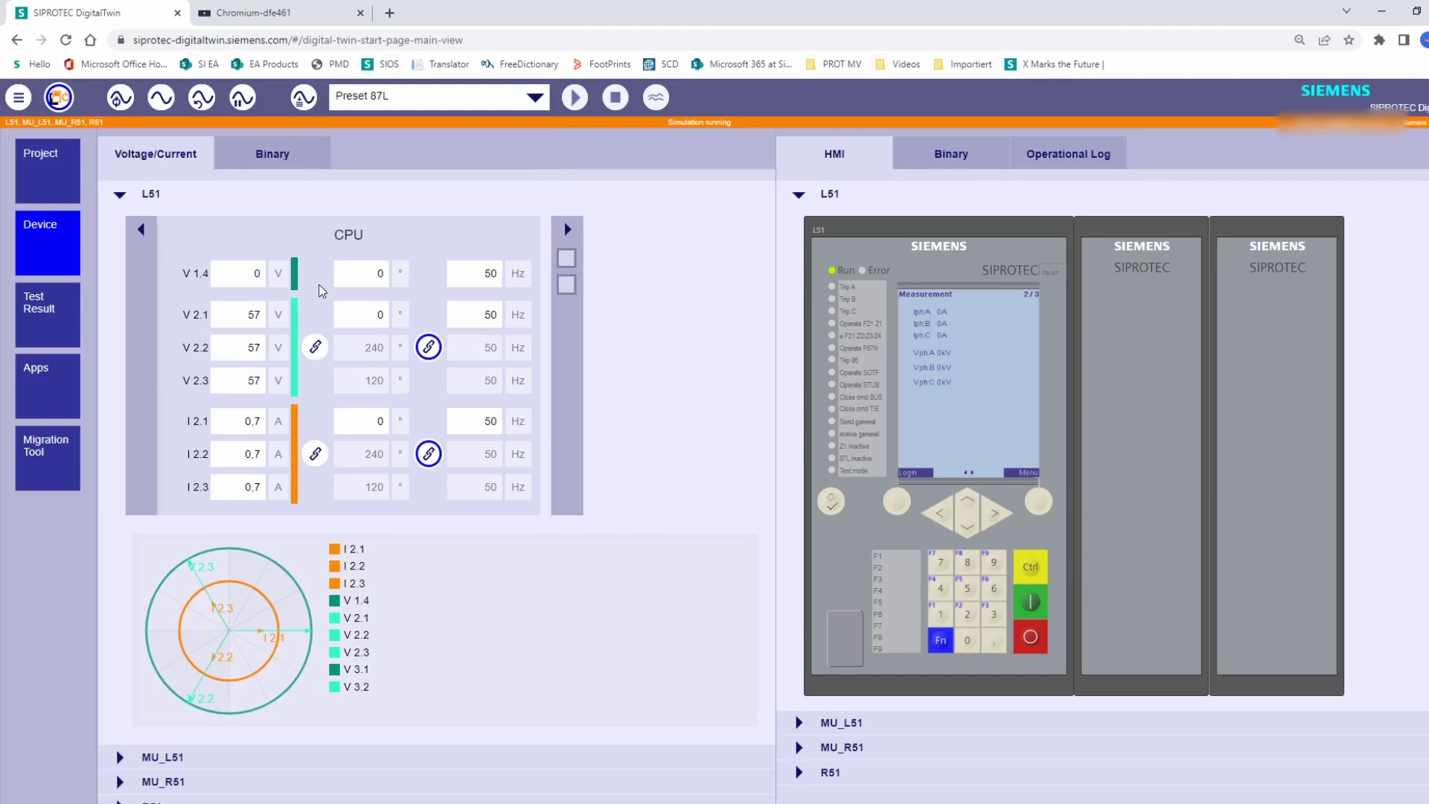
click(288, 160)
click(120, 193)
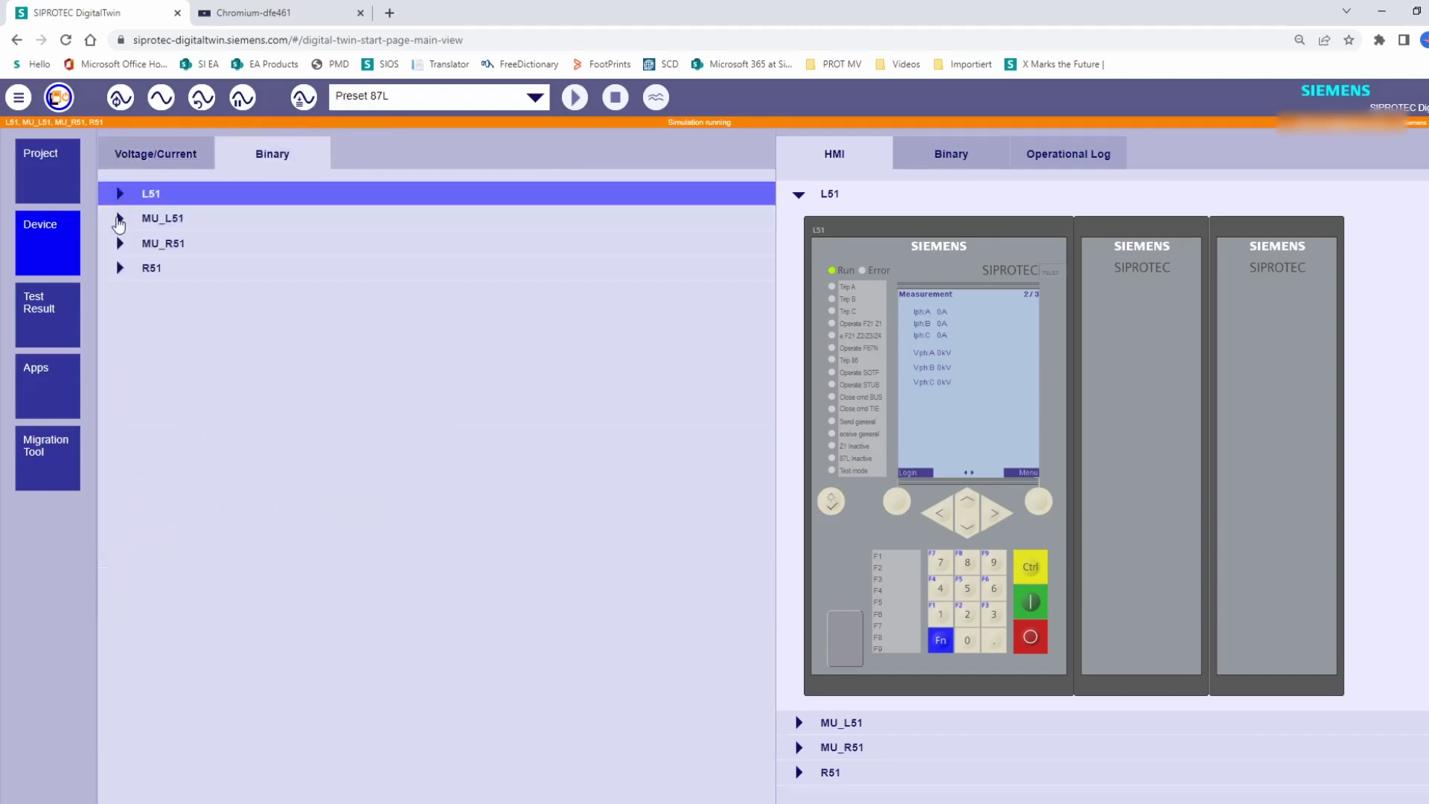
- Review MU_L51 and MU_R51 binary inputs and R51's voltage and current values
click(119, 219)
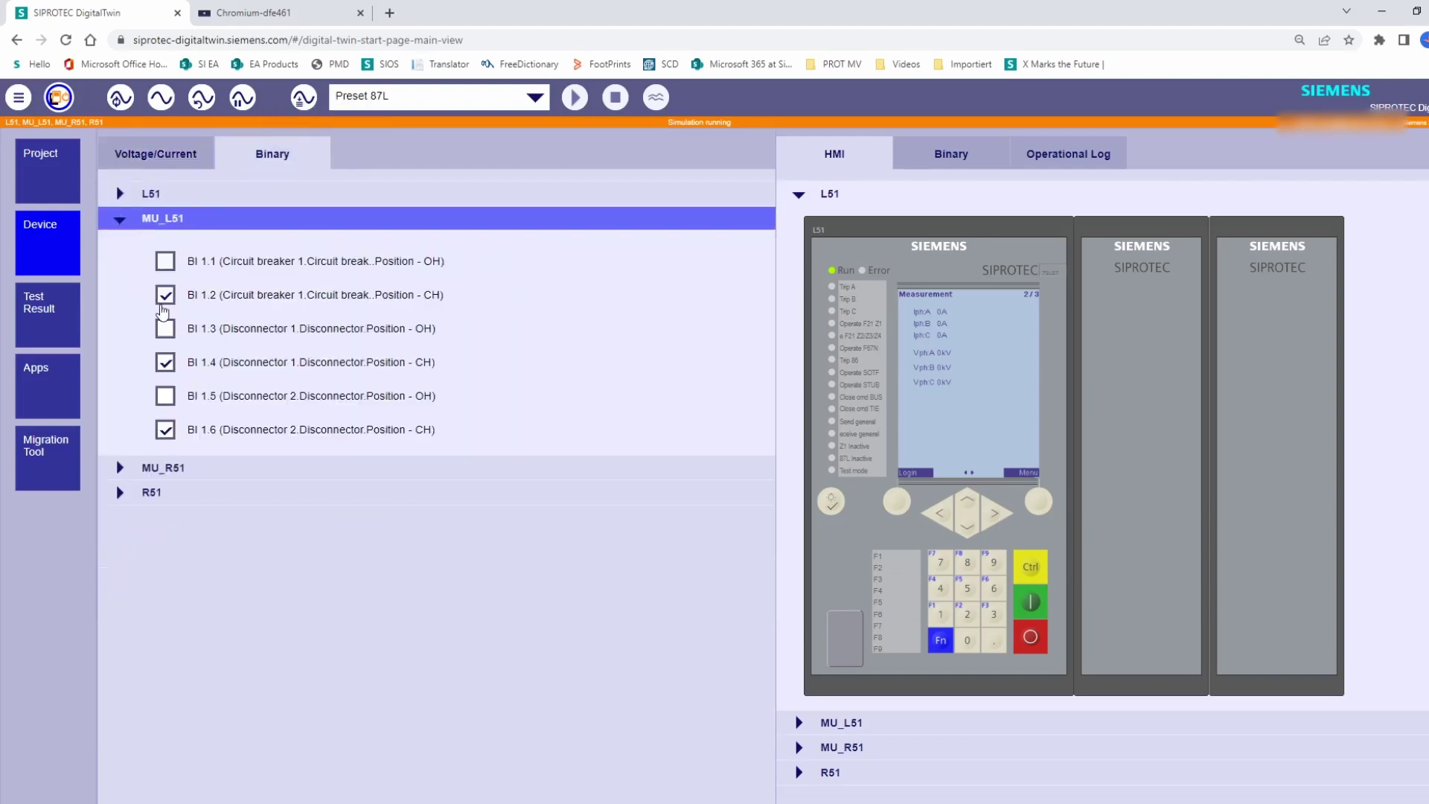
click(120, 469)
click(137, 154)
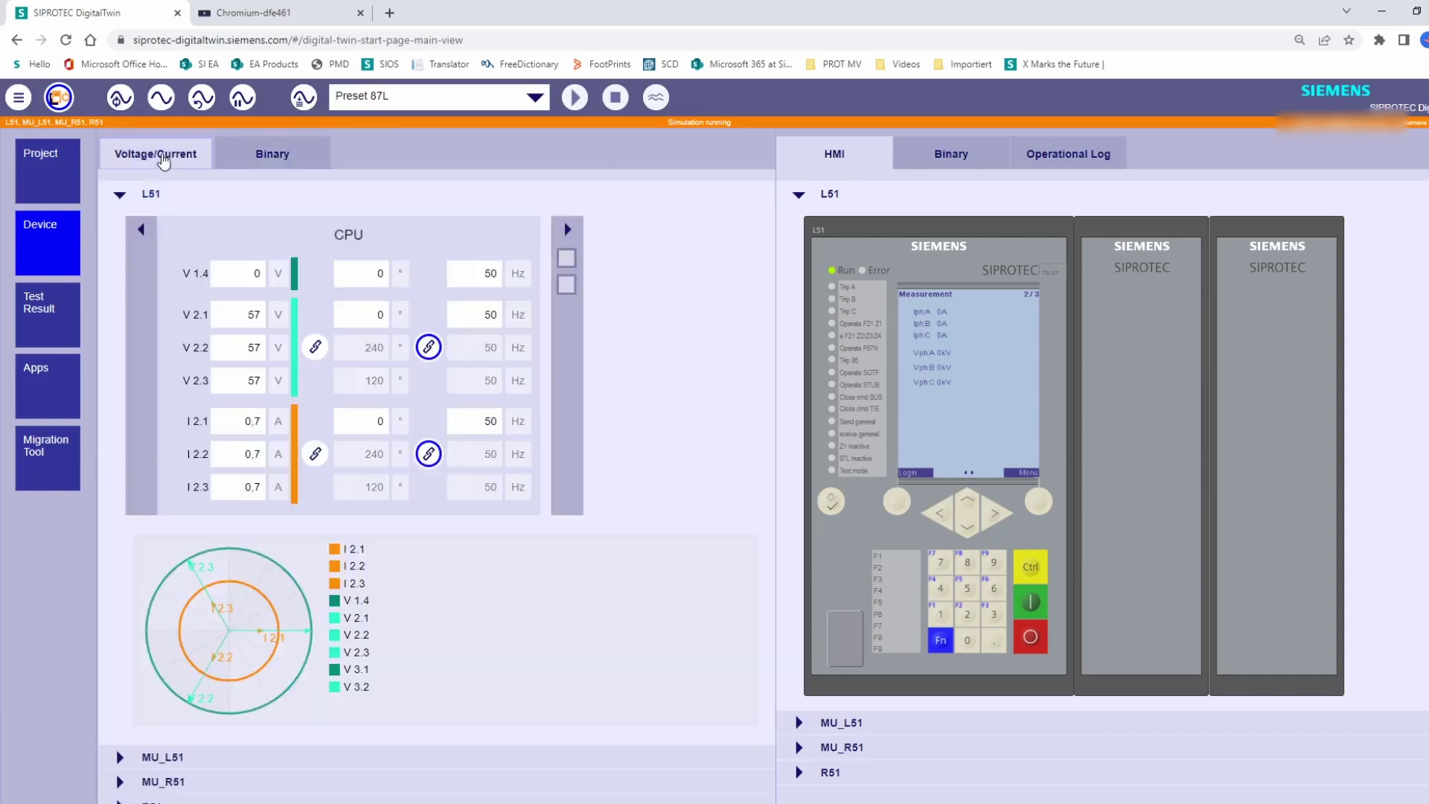
click(122, 801)
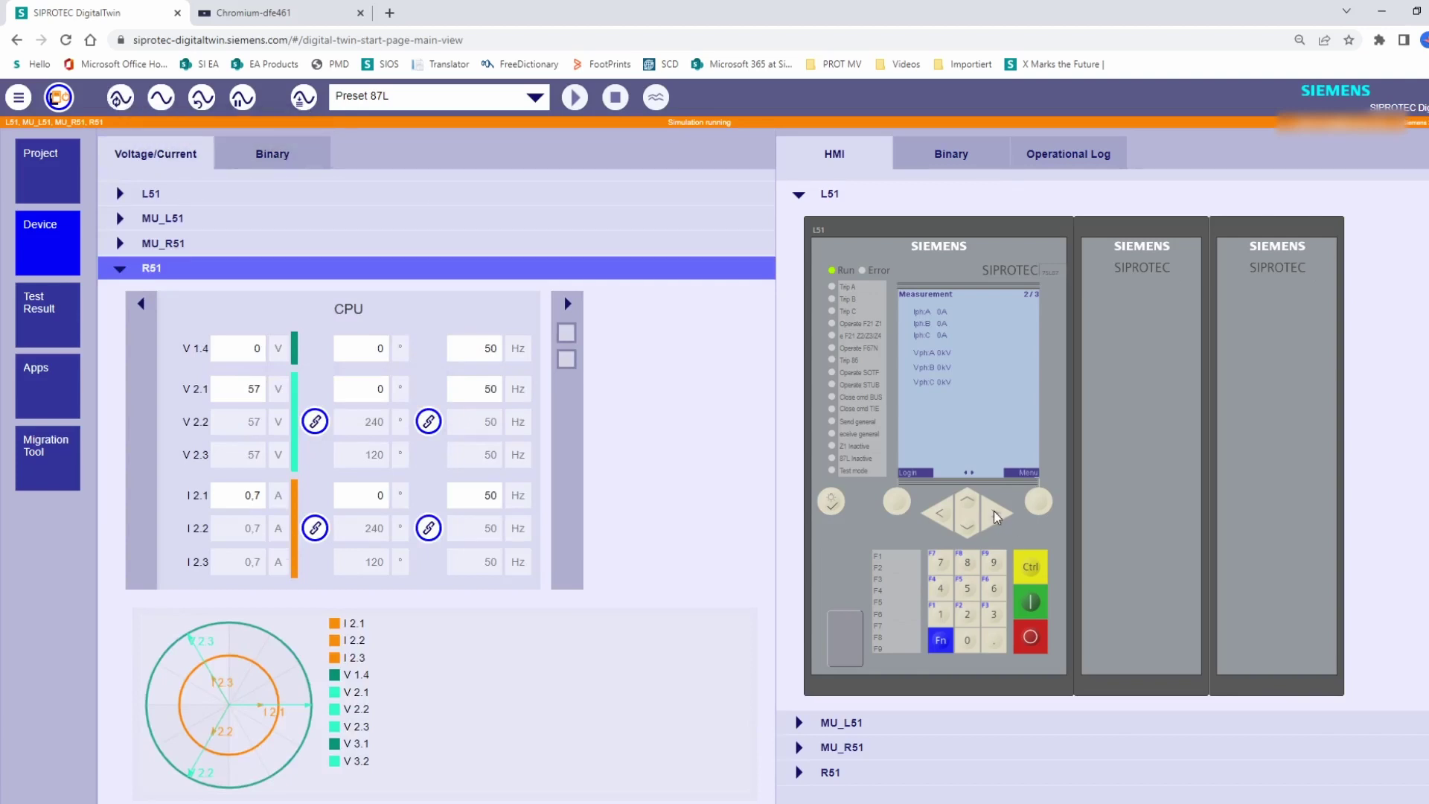
- Inject the static signal-generator inputs so L51 measures 899 A and 216.57 kV
click(941, 514)
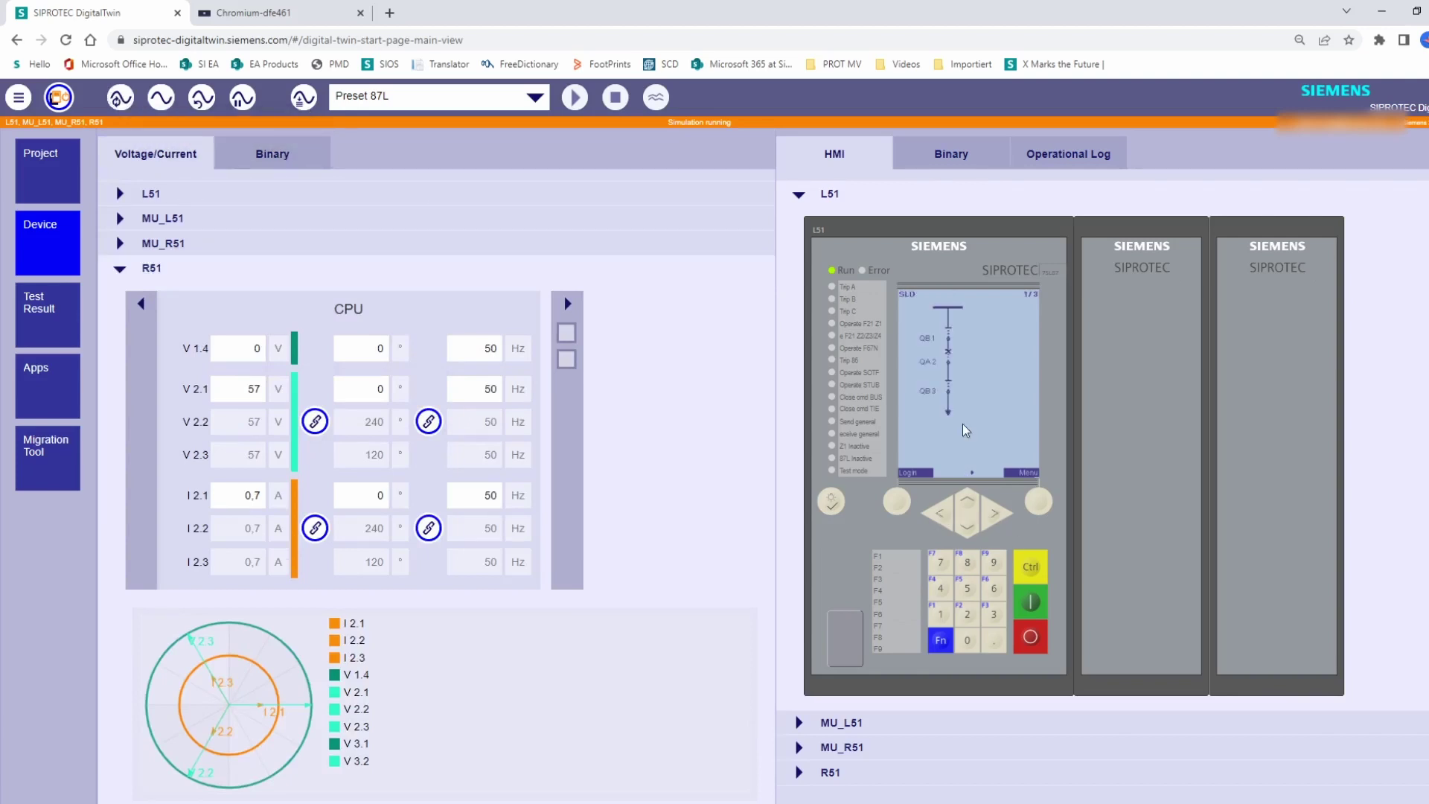
click(120, 98)
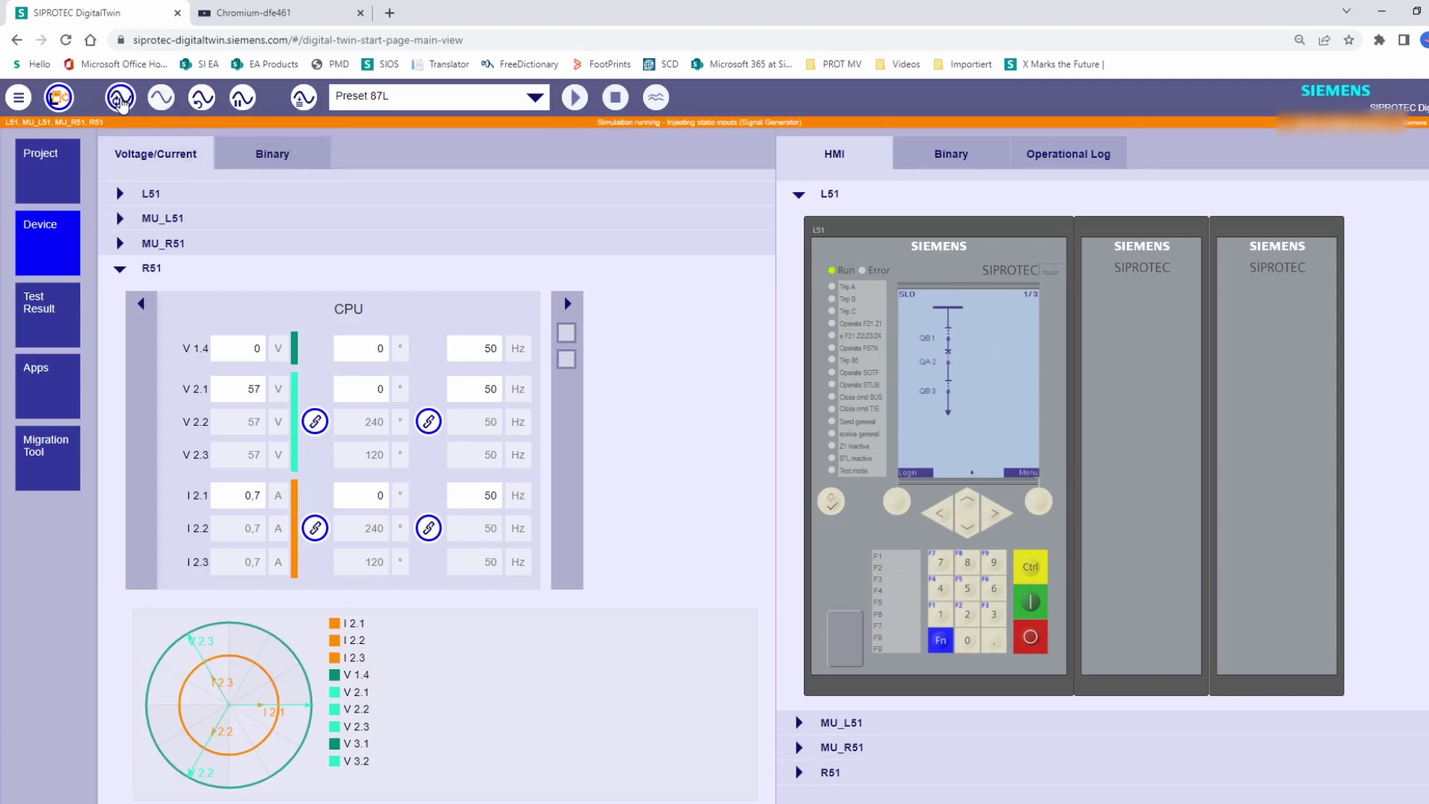
click(999, 517)
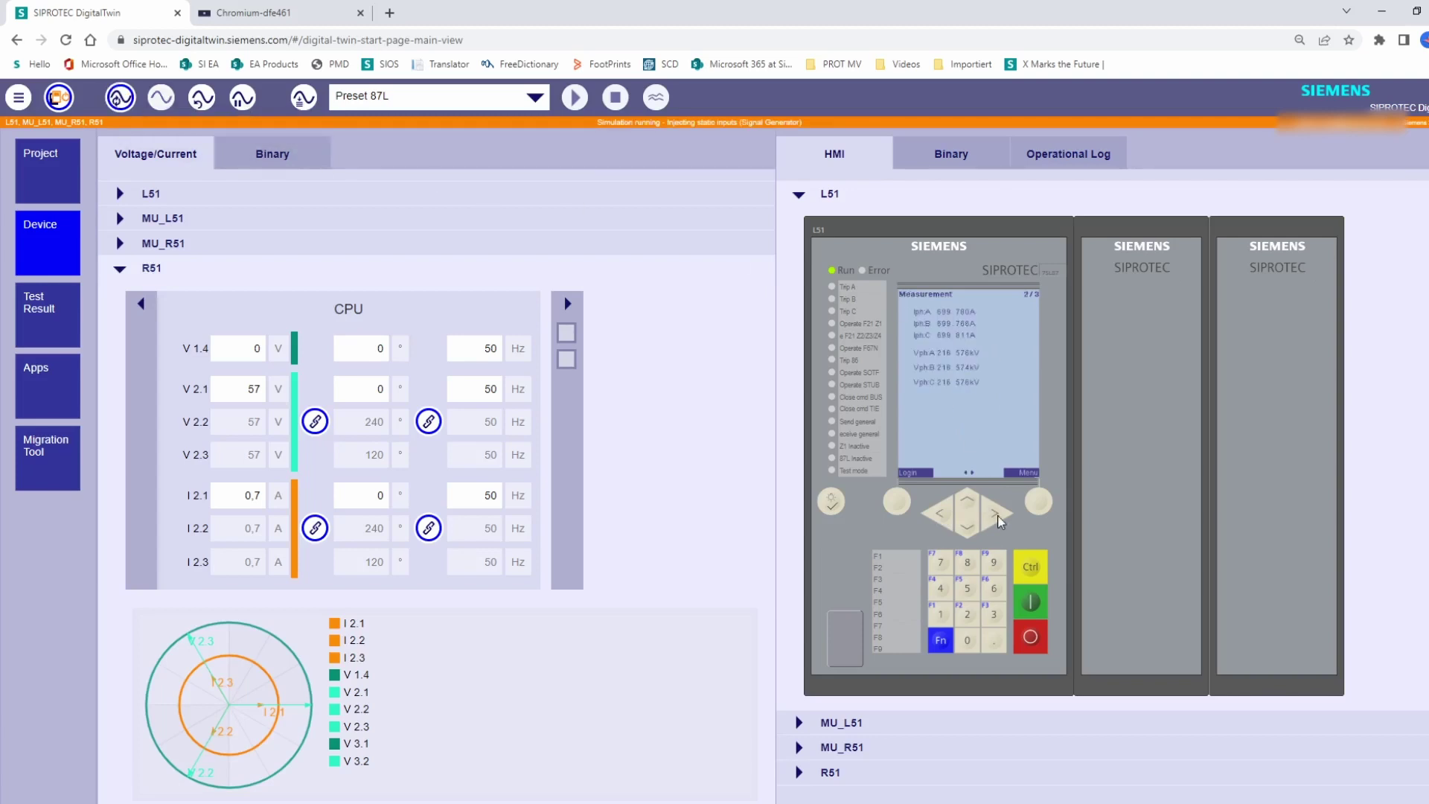
click(274, 153)
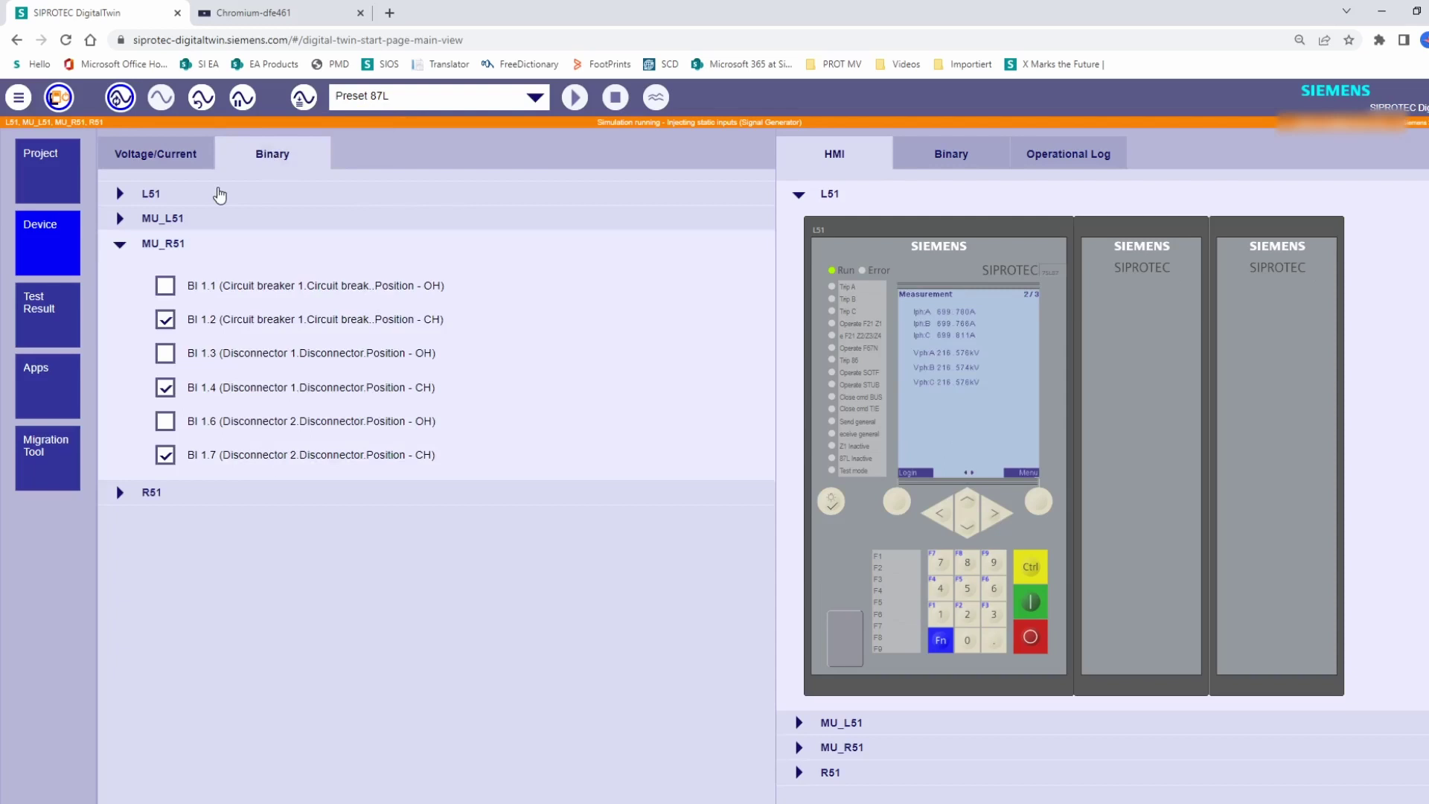
- Switch MU_L51's circuit breaker and disconnector 1 to open, leaving BI 1.1, 1.3, 1.6 set
click(120, 218)
click(166, 268)
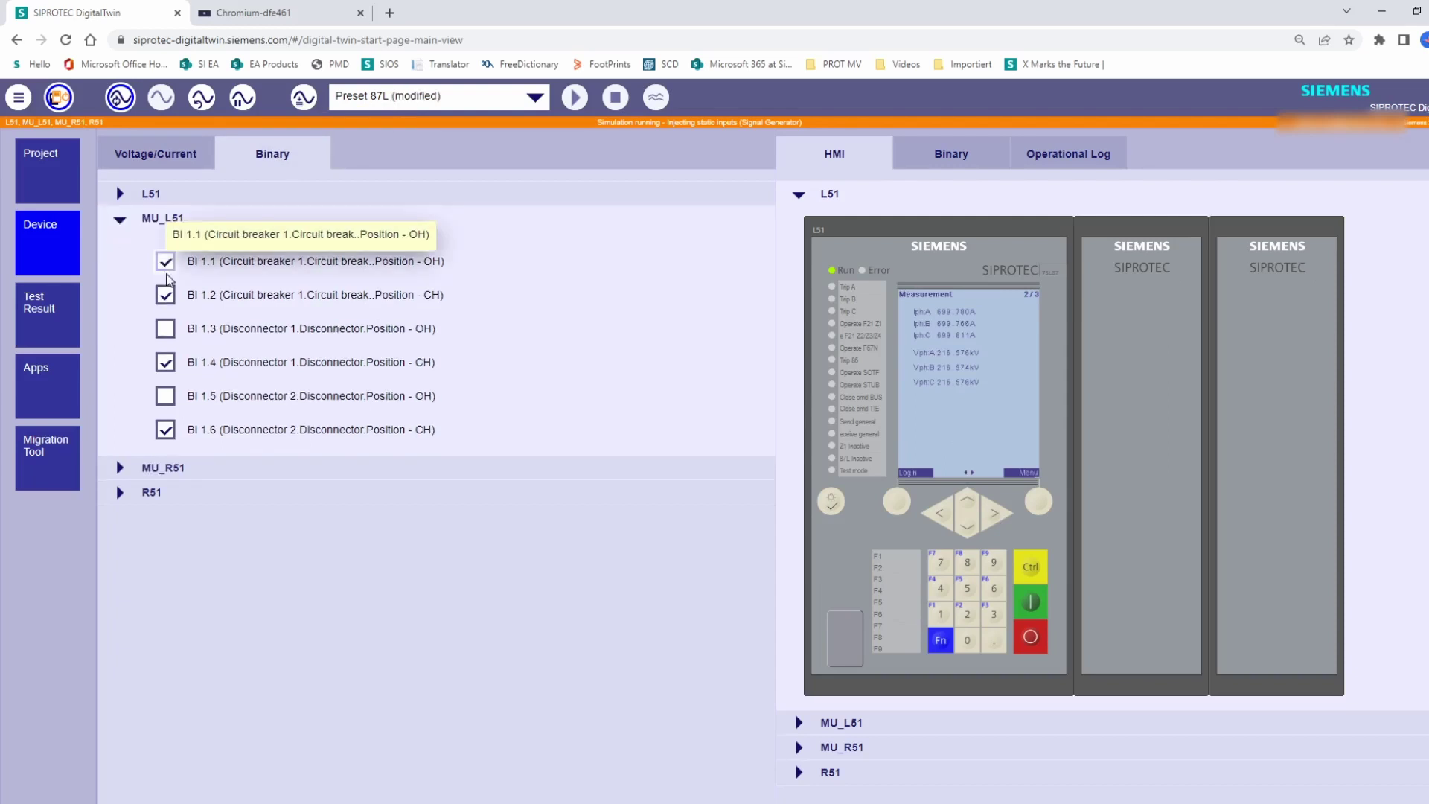
click(166, 295)
click(949, 518)
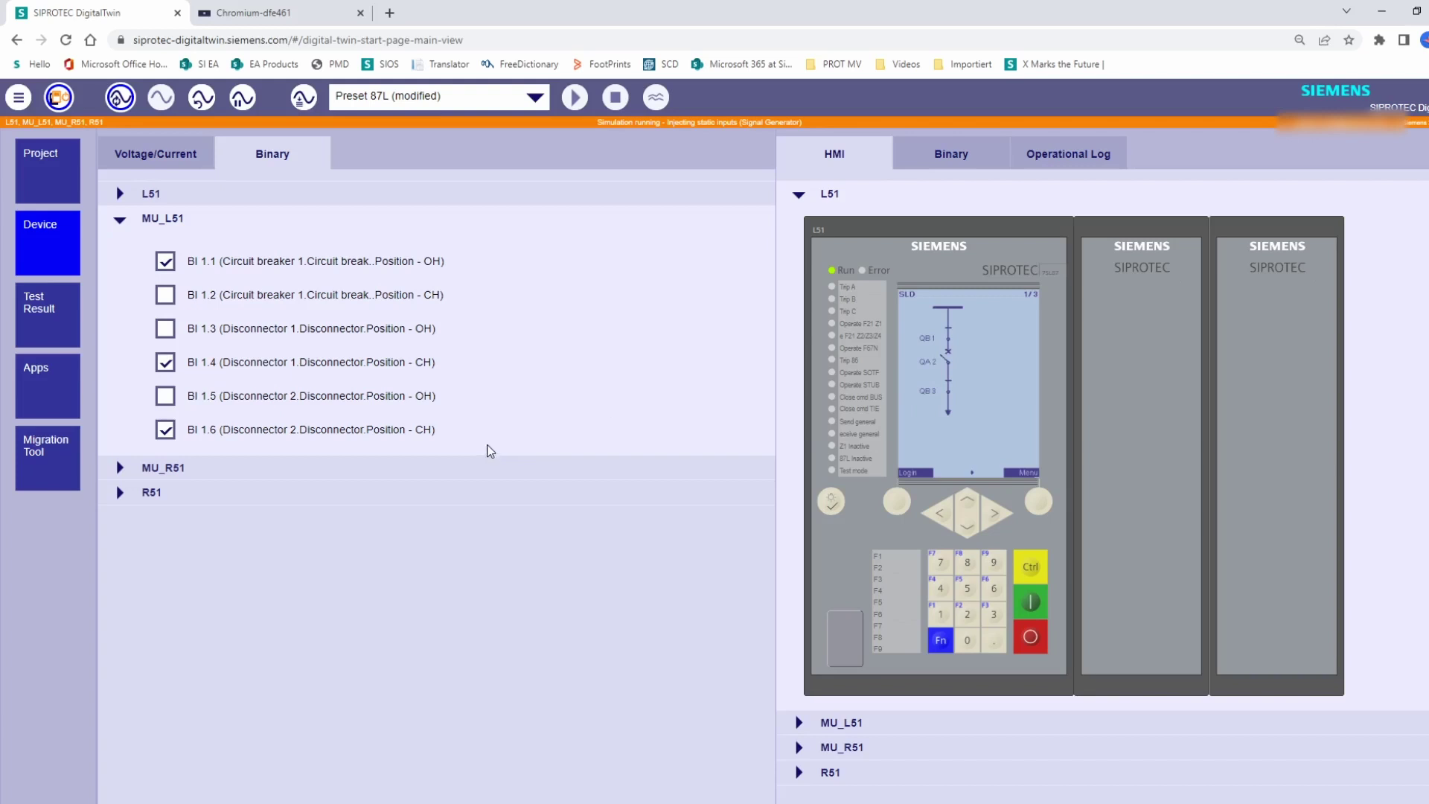
click(165, 332)
click(165, 365)
- Switch MU_R51's circuit breaker to open and show the R51 device faceplate
click(122, 473)
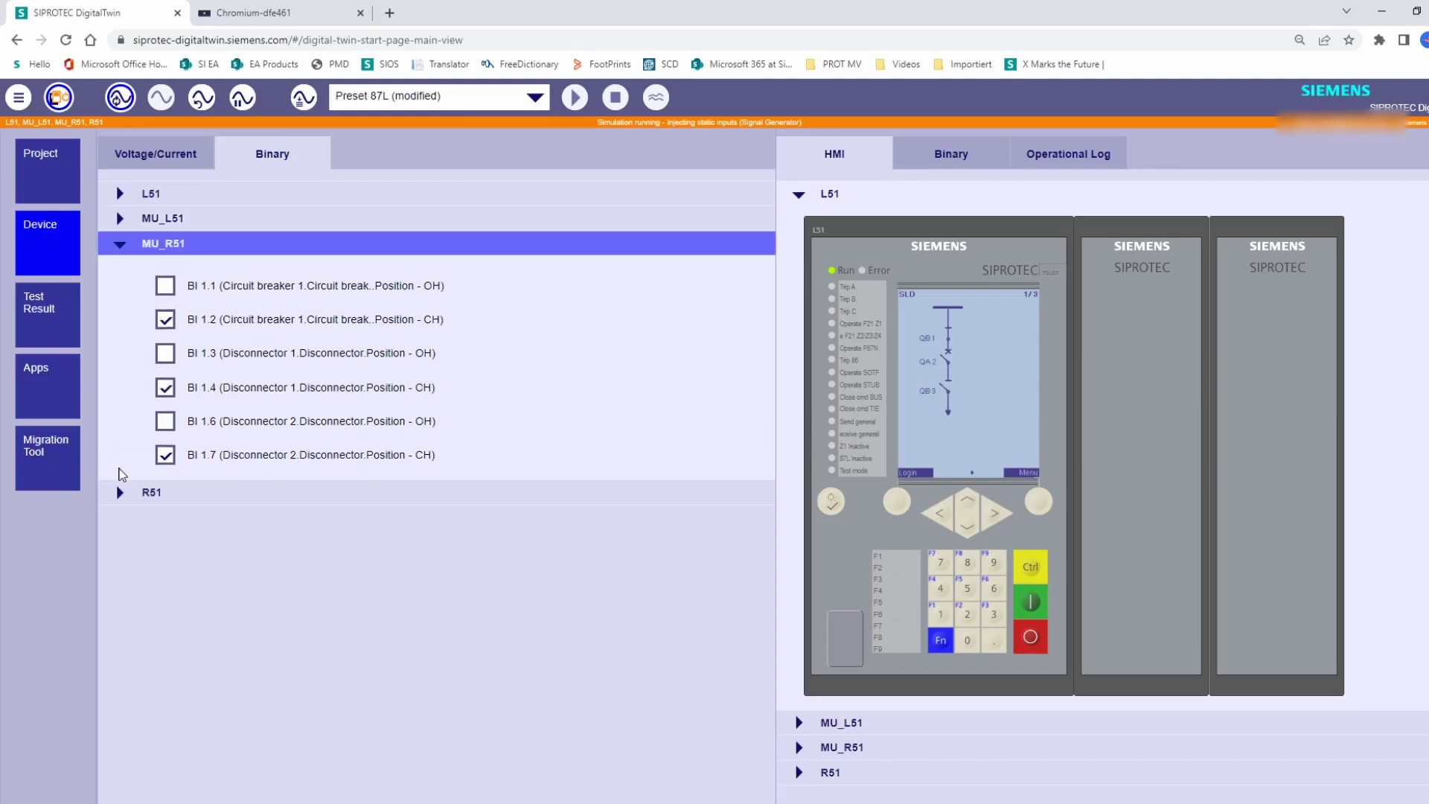
click(801, 774)
click(165, 285)
click(166, 319)
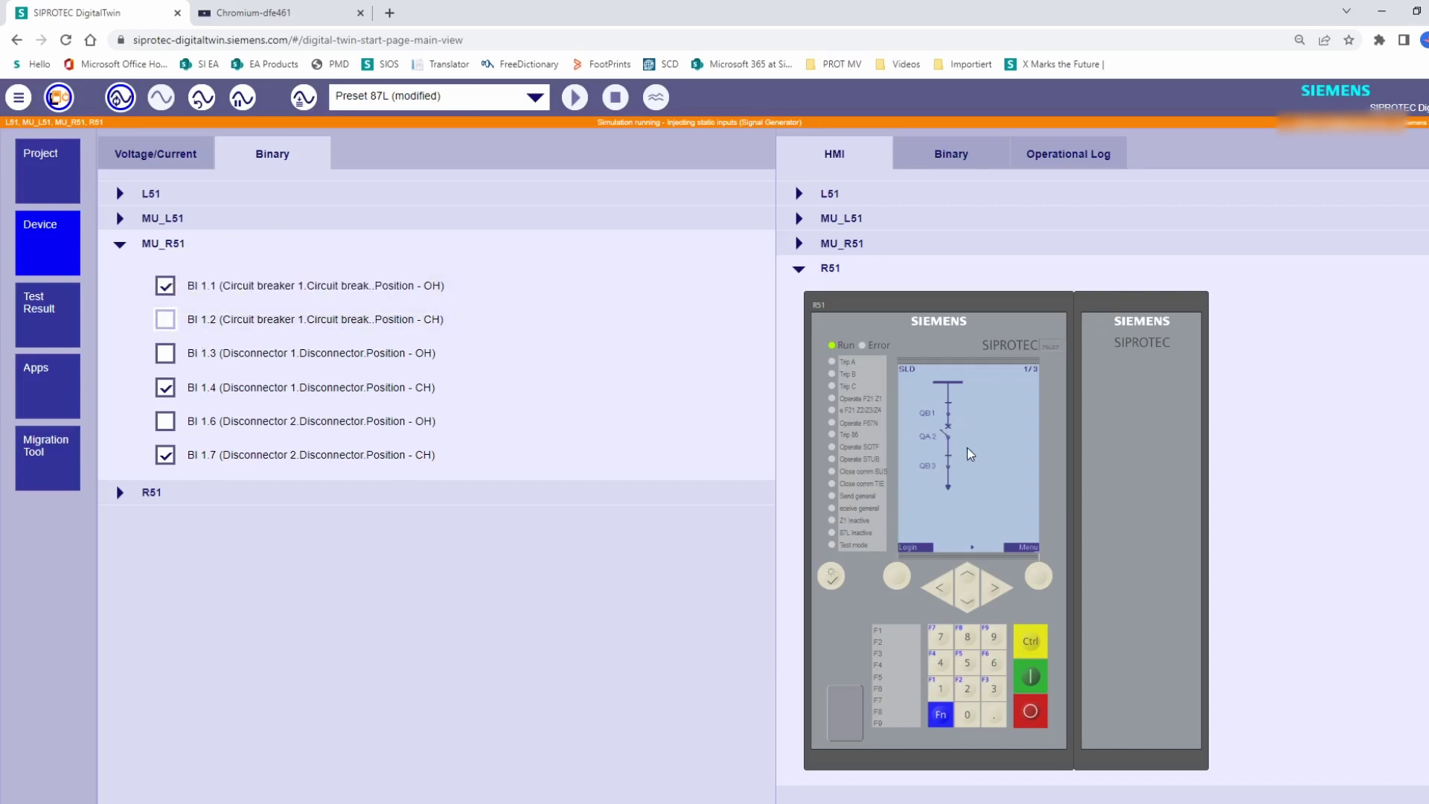
- Show L51's measurement page and link the other phase voltages to follow V 2.1
click(120, 195)
click(142, 165)
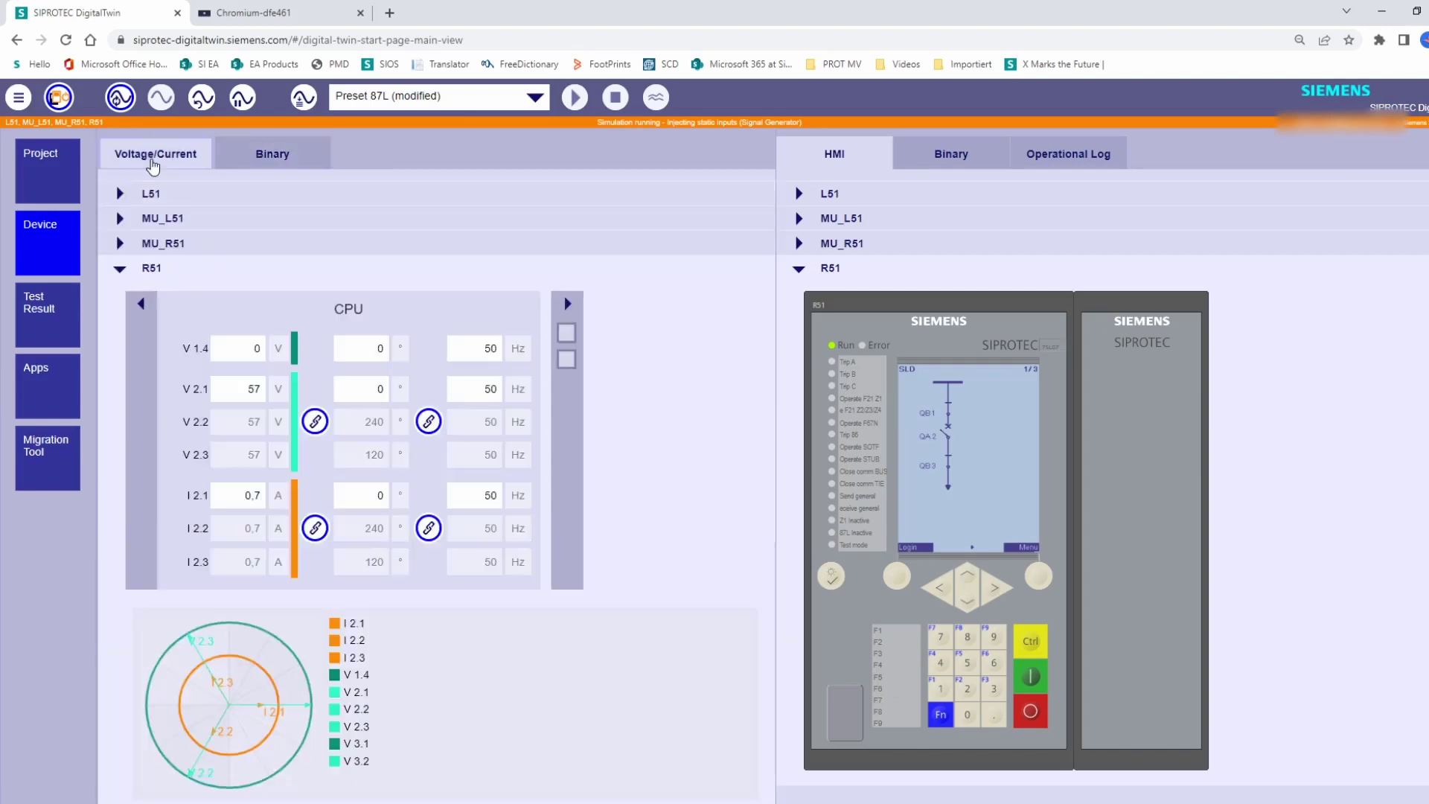
click(800, 196)
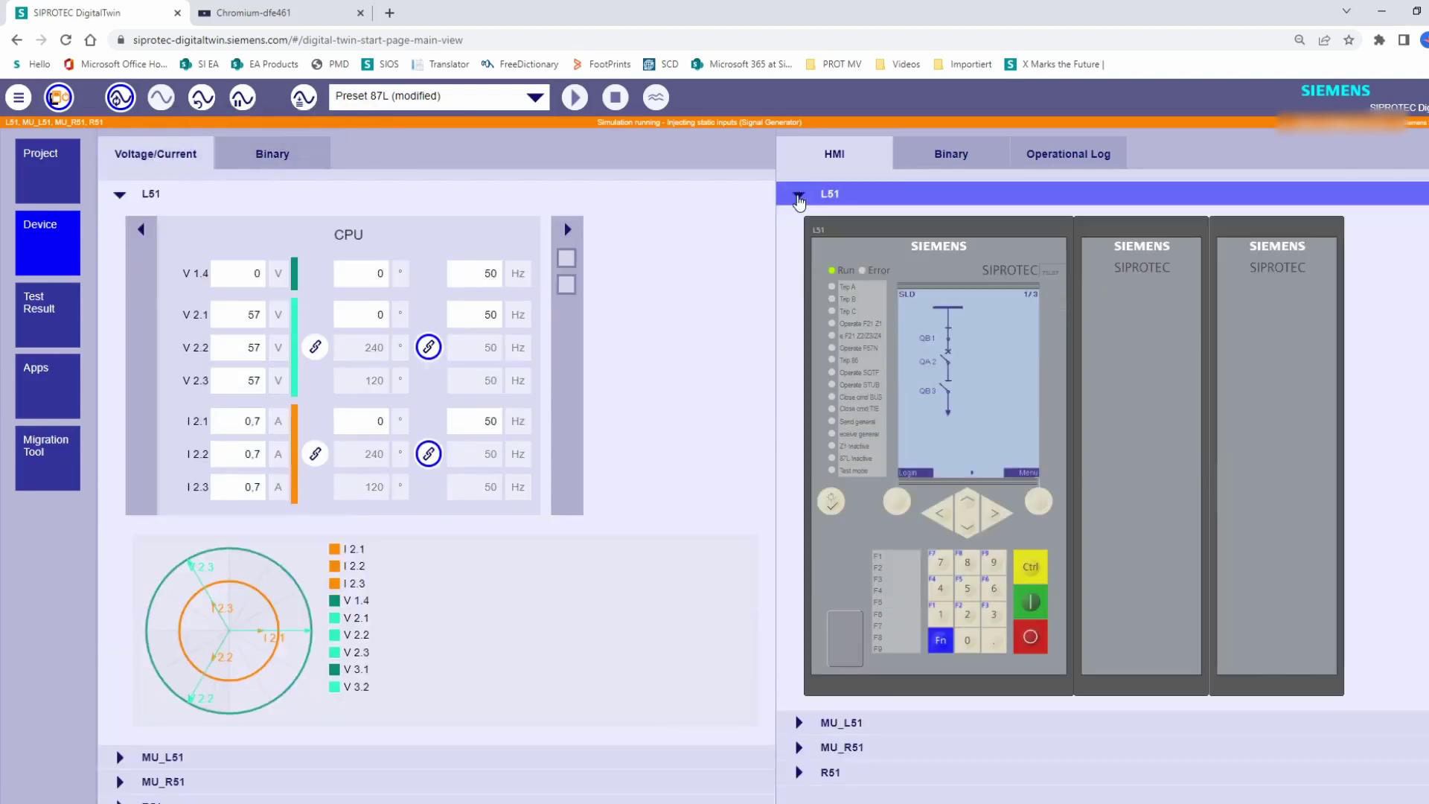
click(998, 513)
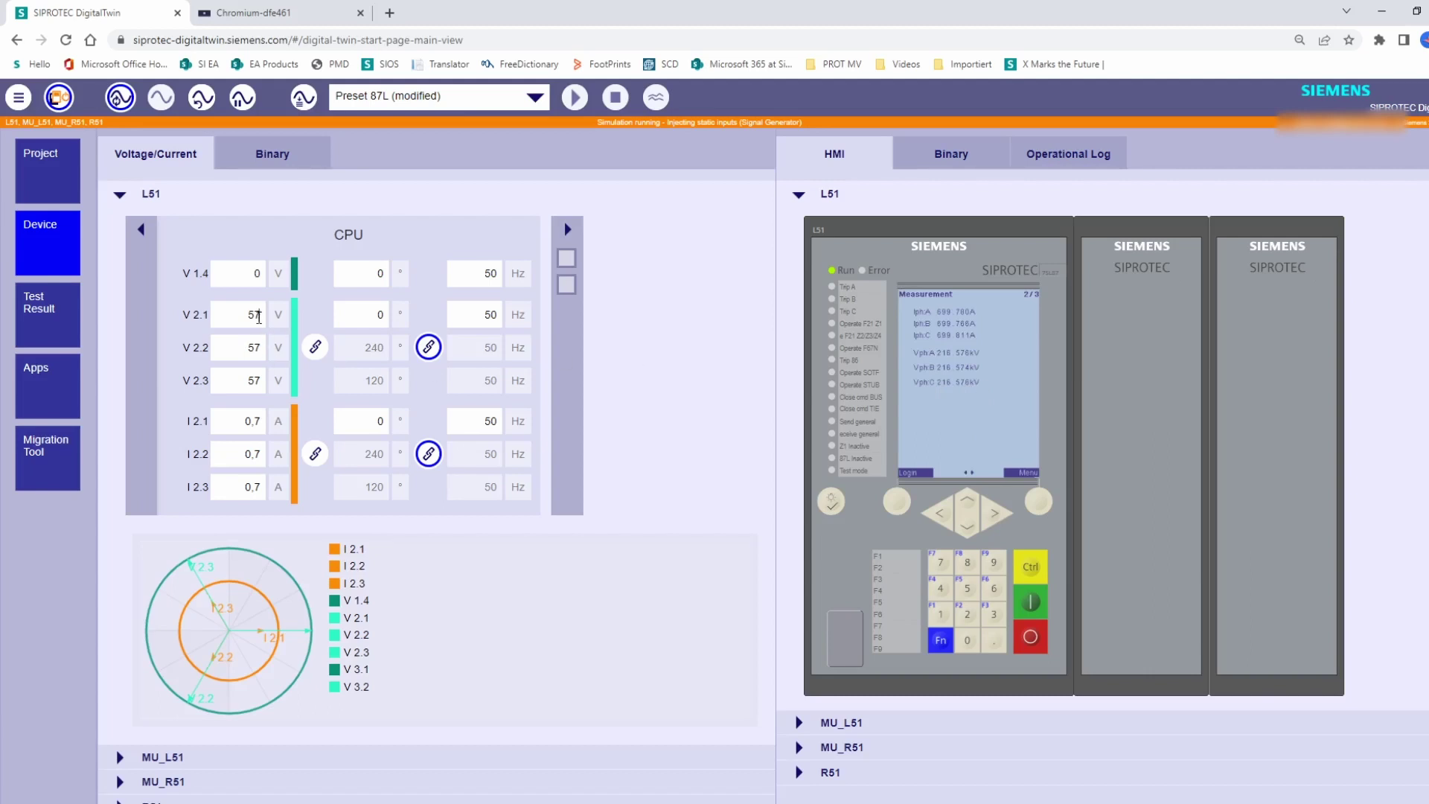
scroll(258, 318, up, 5)
click(315, 348)
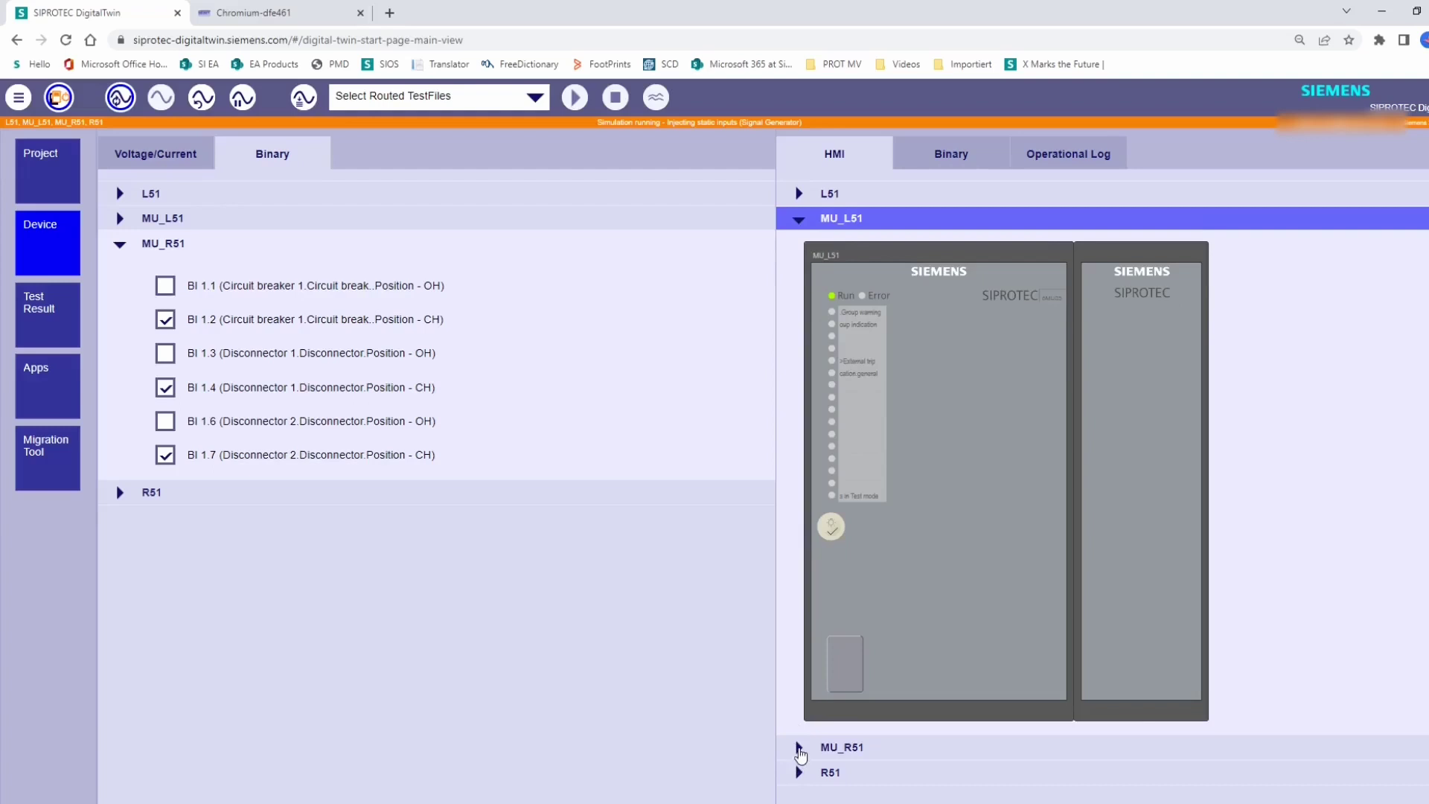
- Inspect the MU_R51 faceplate, then show L51's readings, now at 0 A and 0 kV
click(801, 749)
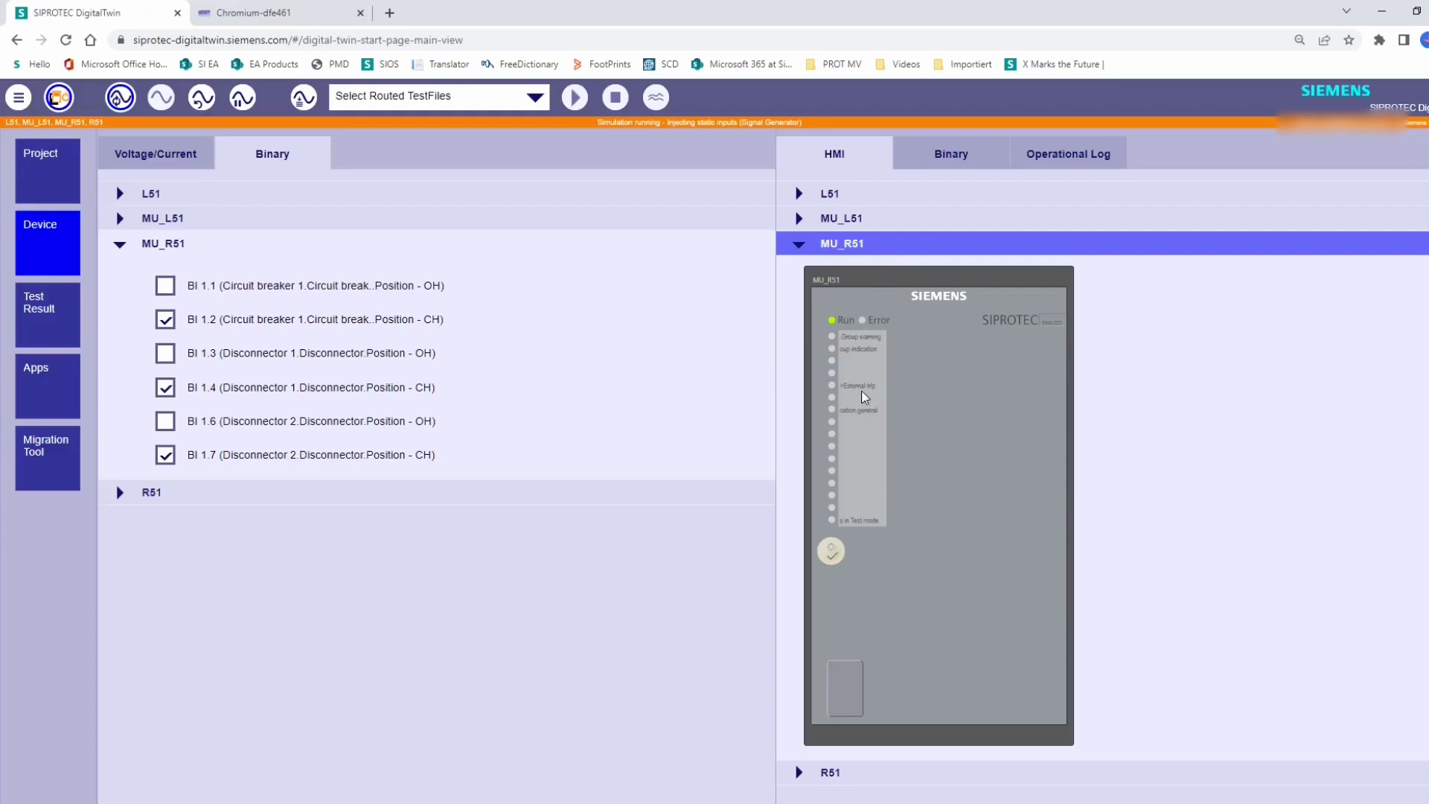
click(799, 248)
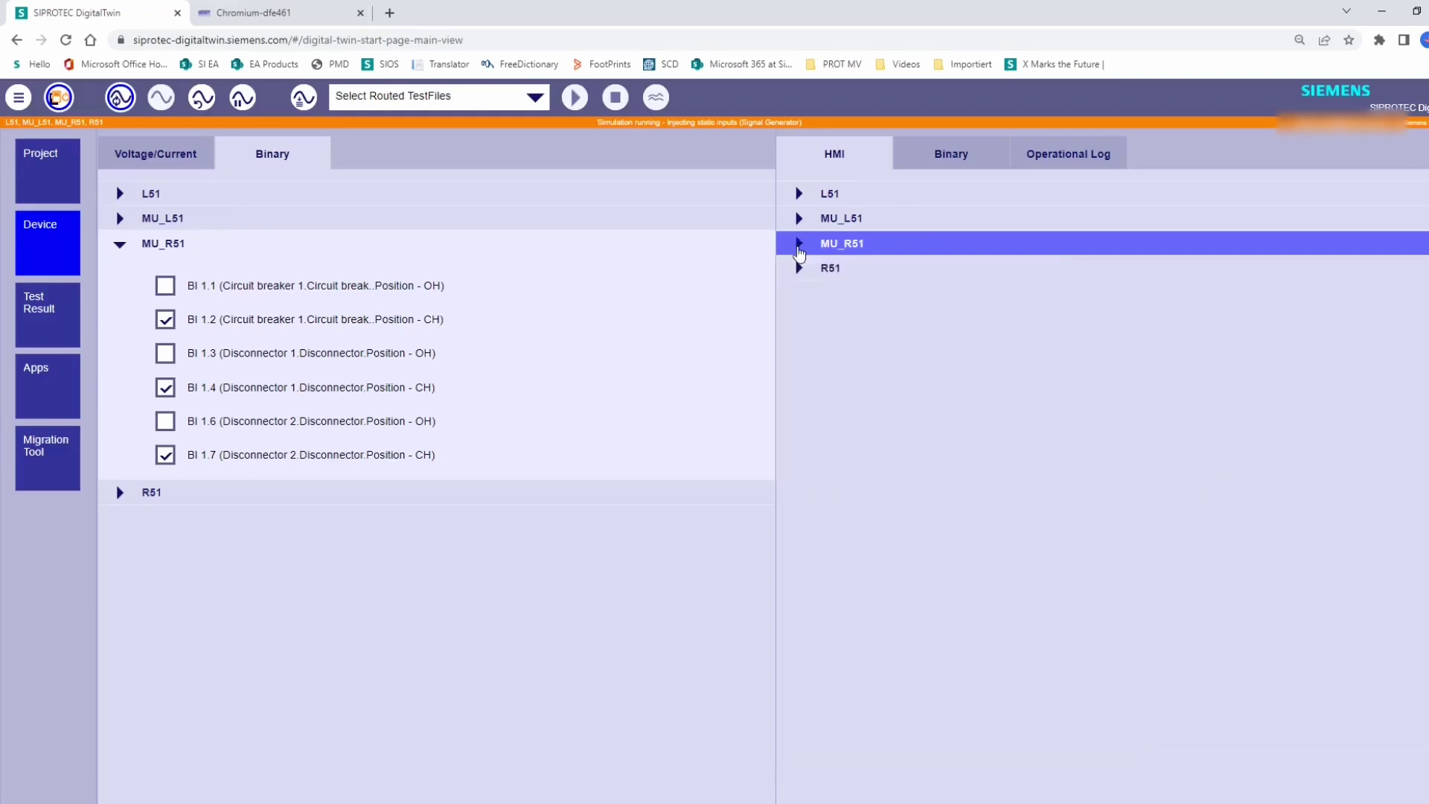
click(800, 195)
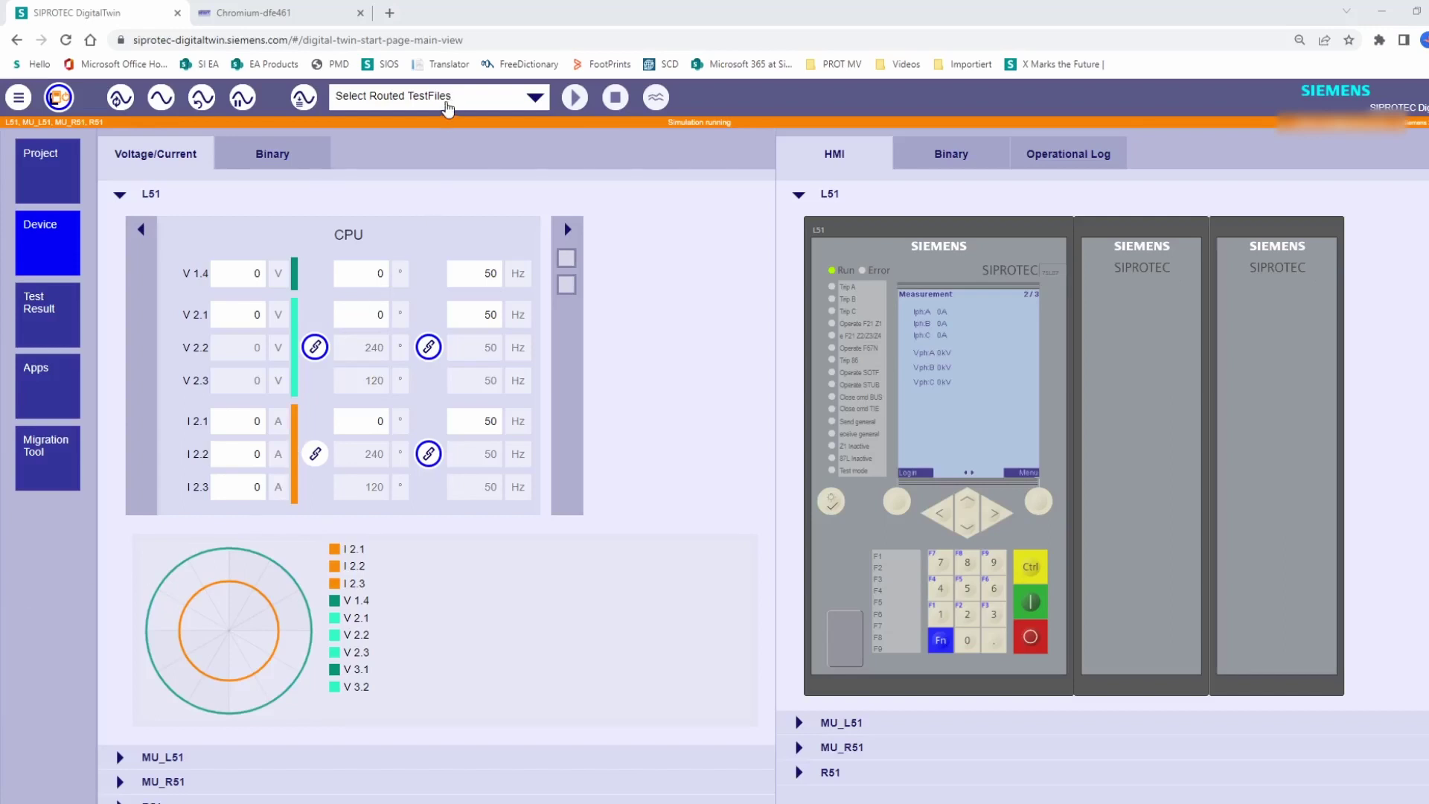
- Replay the Comtrade LR51 recording from the Select Routed TestFiles list
click(448, 108)
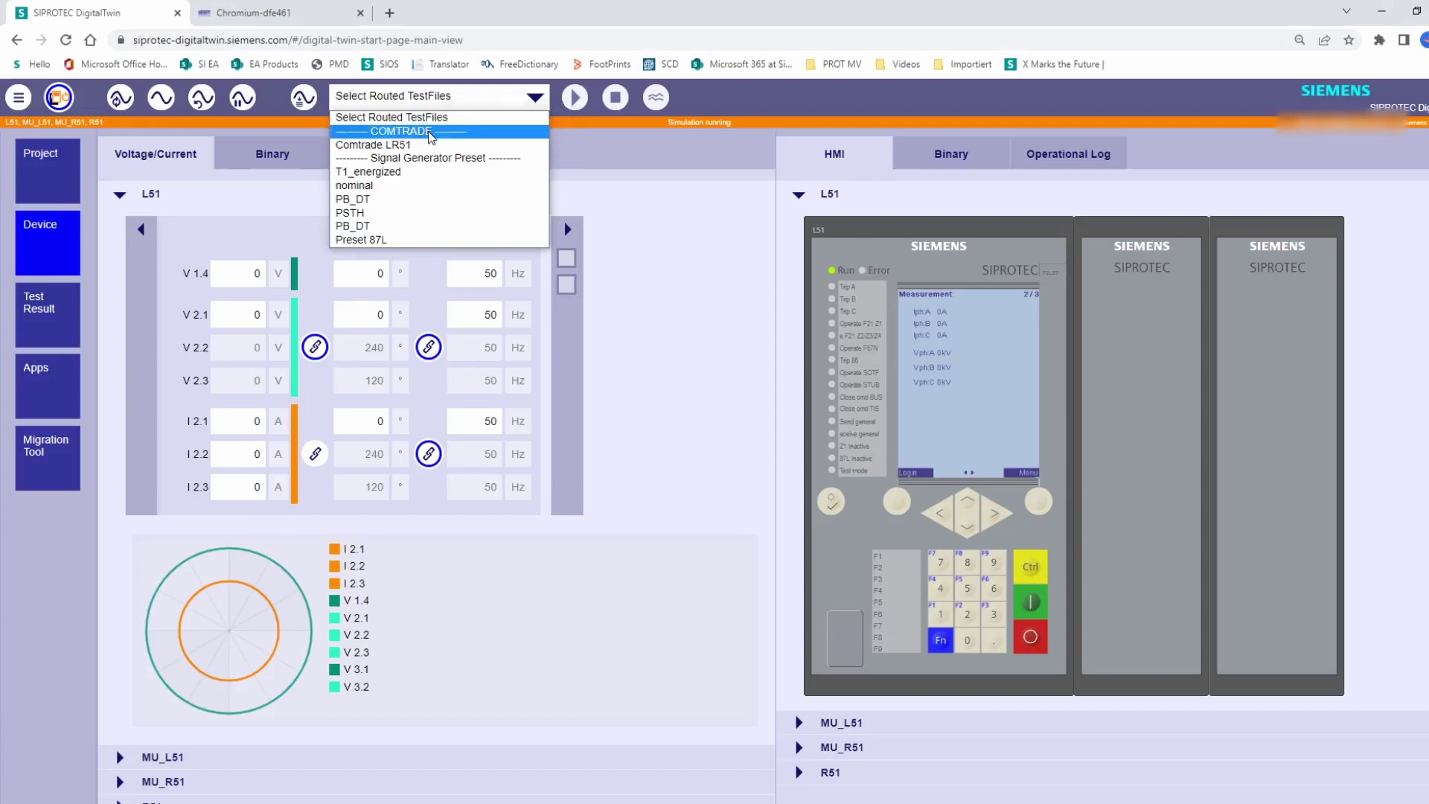
click(417, 144)
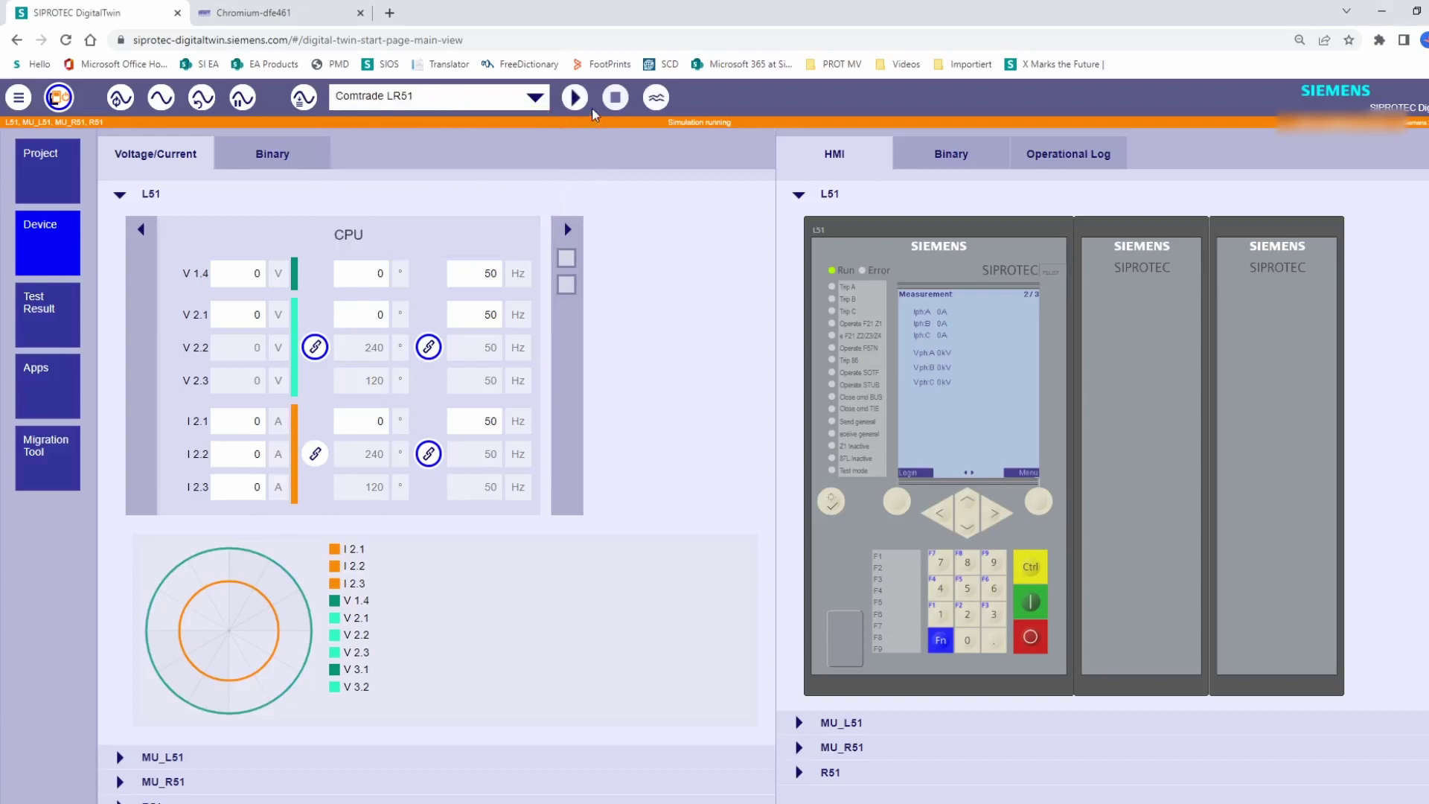
click(574, 96)
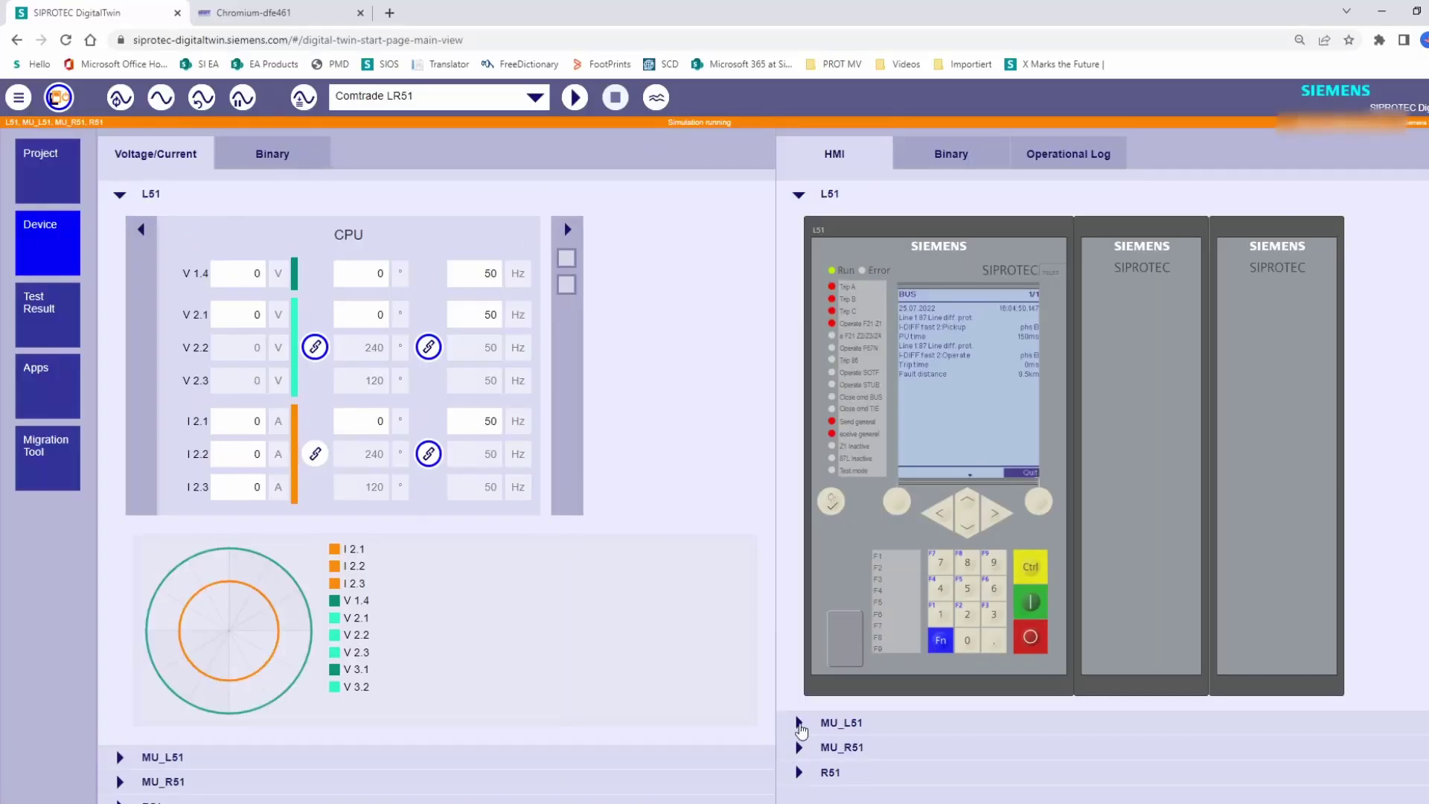
- Check the trip indications on the MU_L51, R51 and MU_R51 faceplates
click(799, 732)
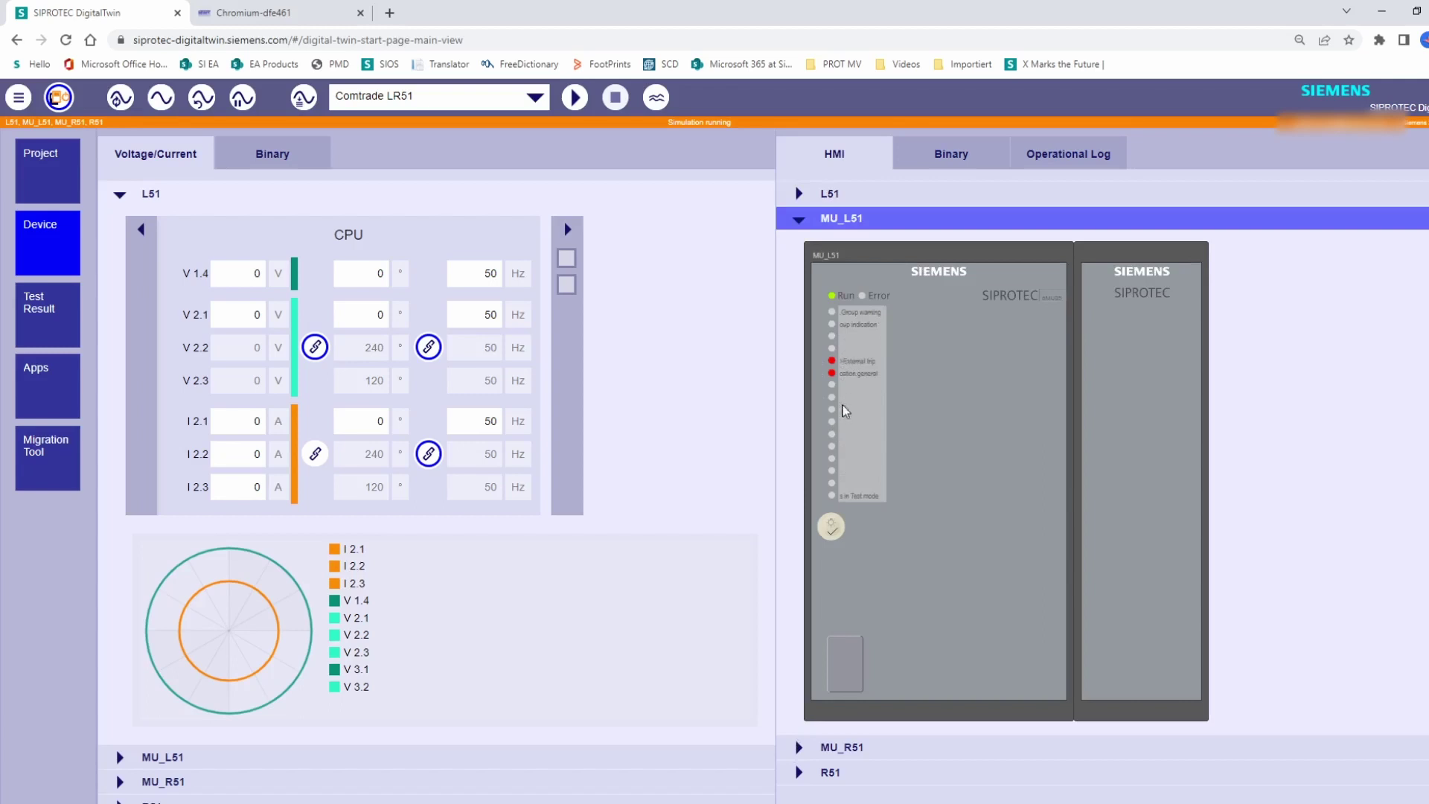
click(801, 774)
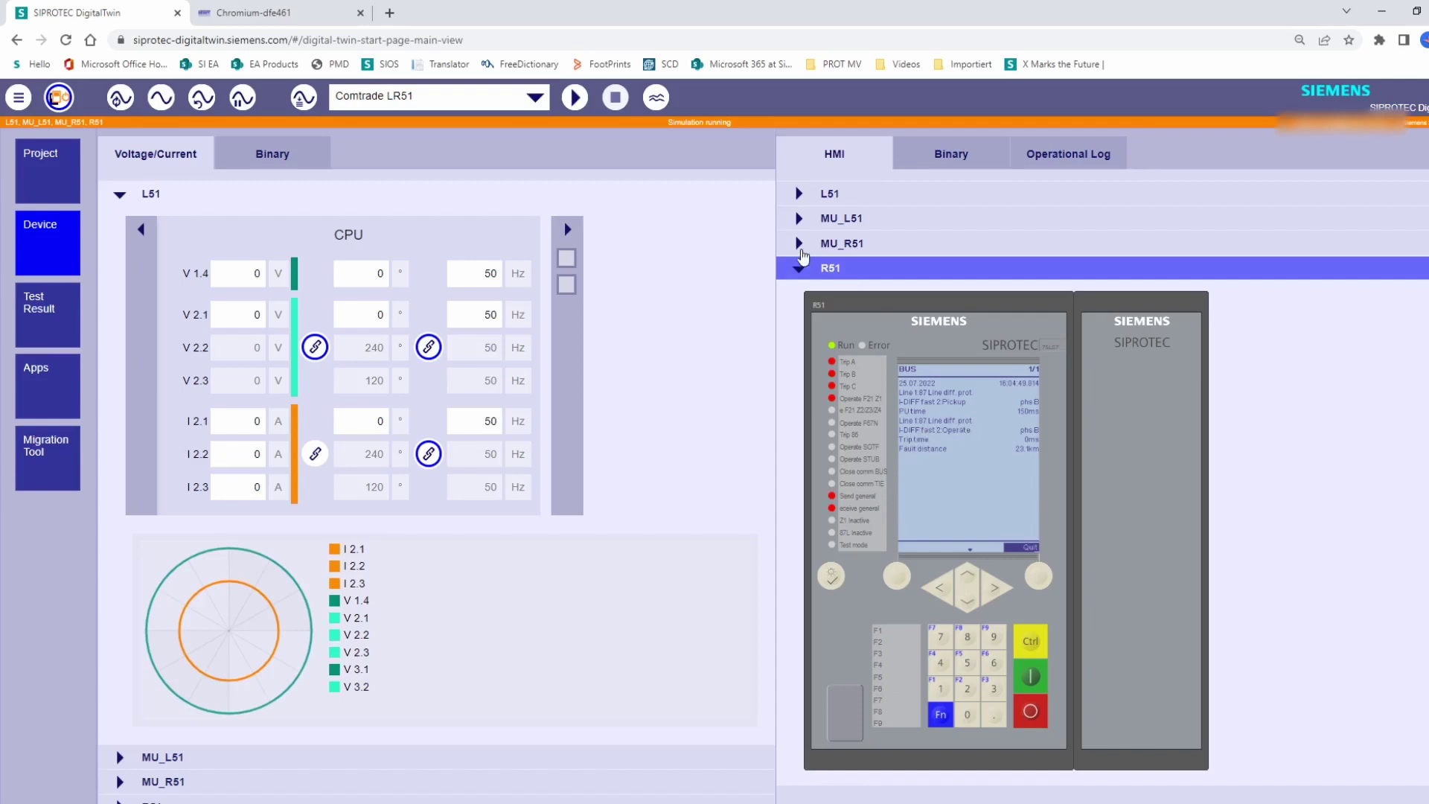
click(801, 246)
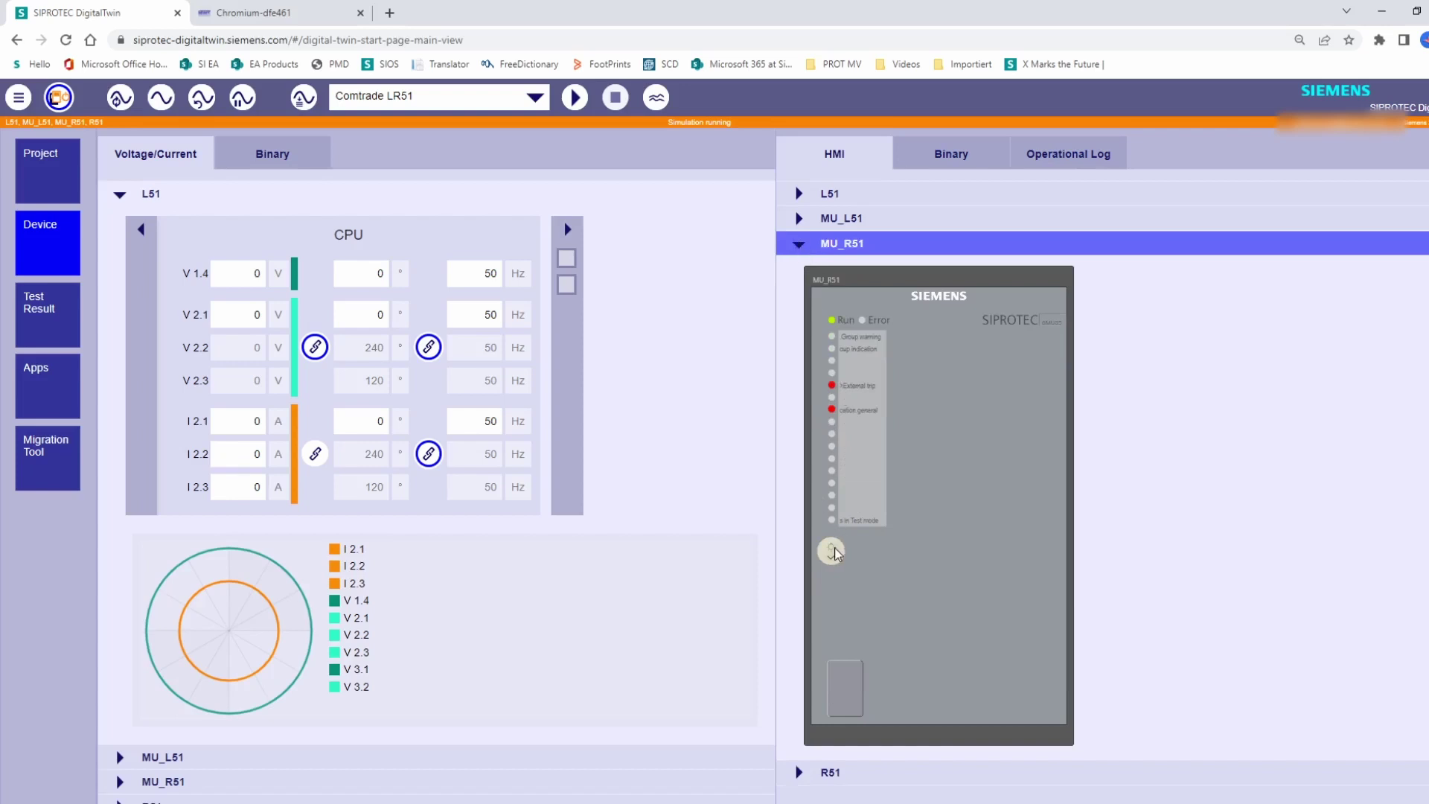
- Show the R51, MU_L51 and L51 faceplates, then block L51's F87 differential with function key F4
click(801, 772)
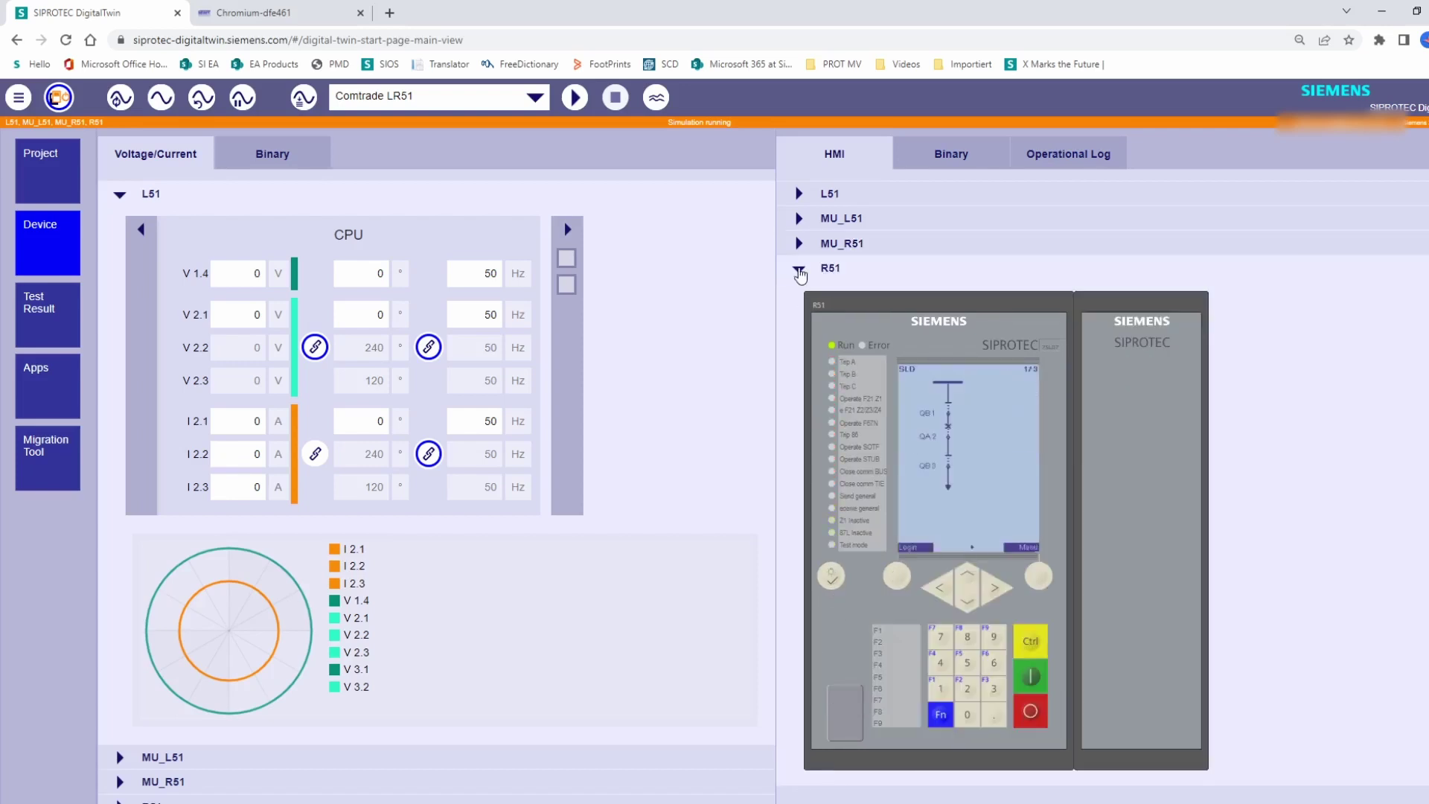
click(799, 219)
click(799, 195)
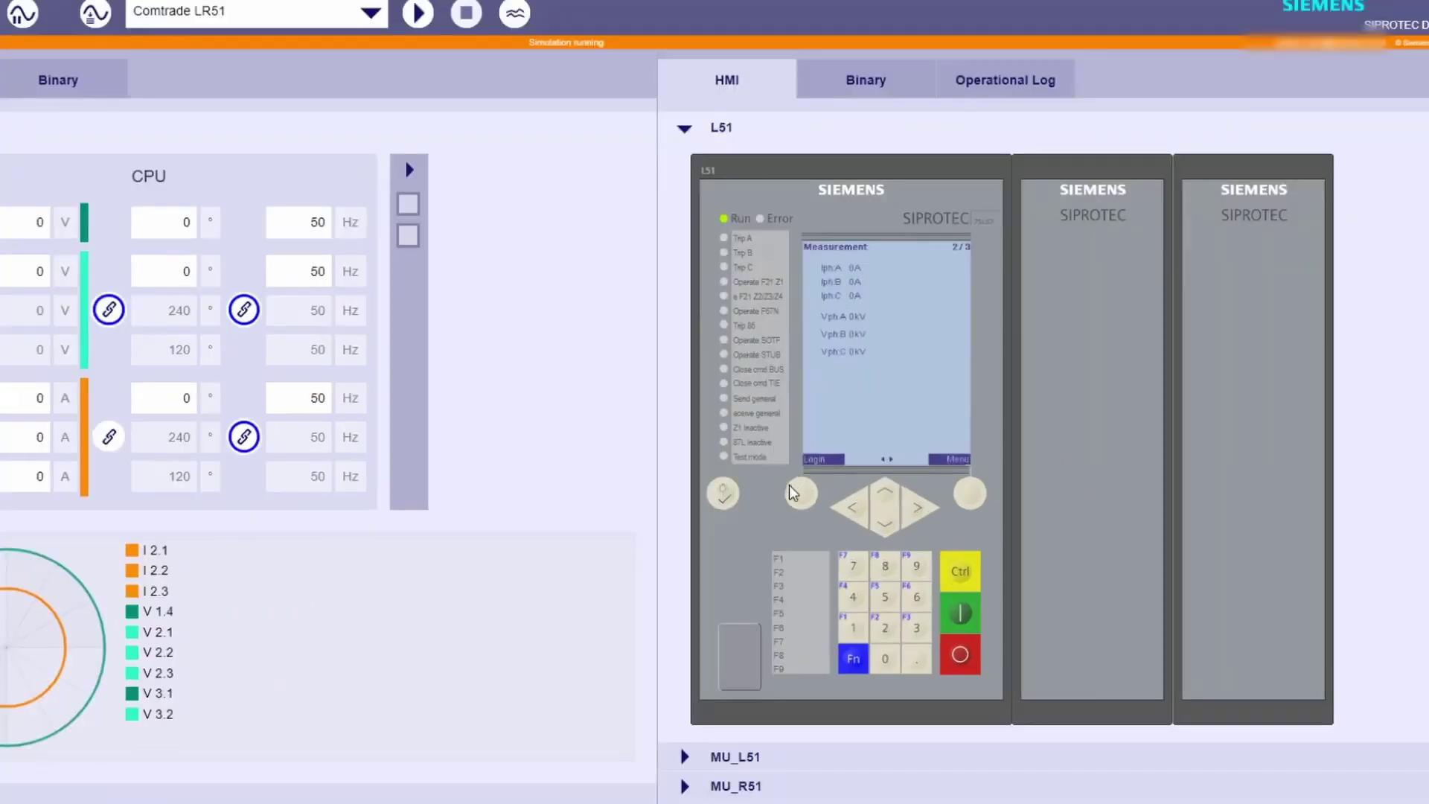
click(854, 661)
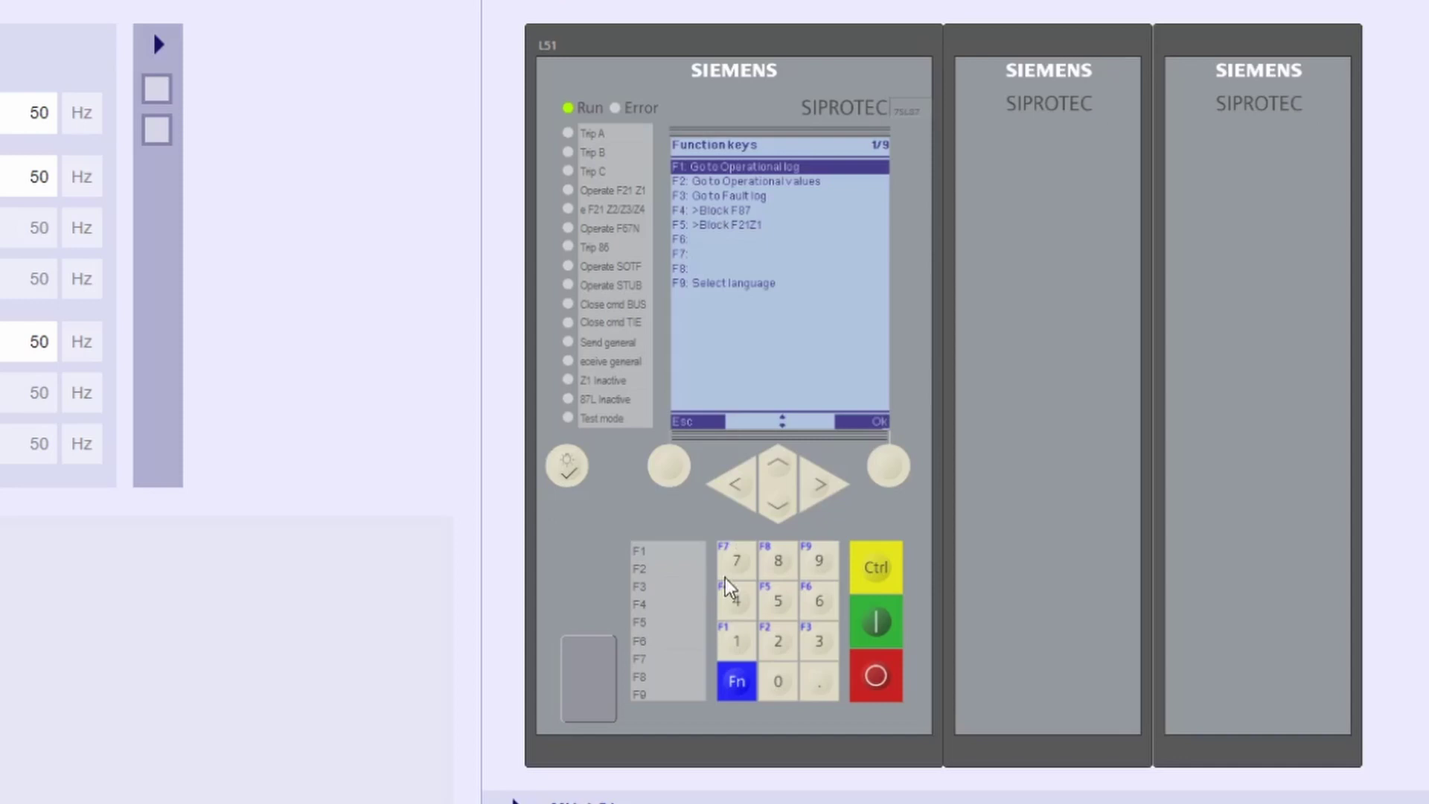
click(736, 606)
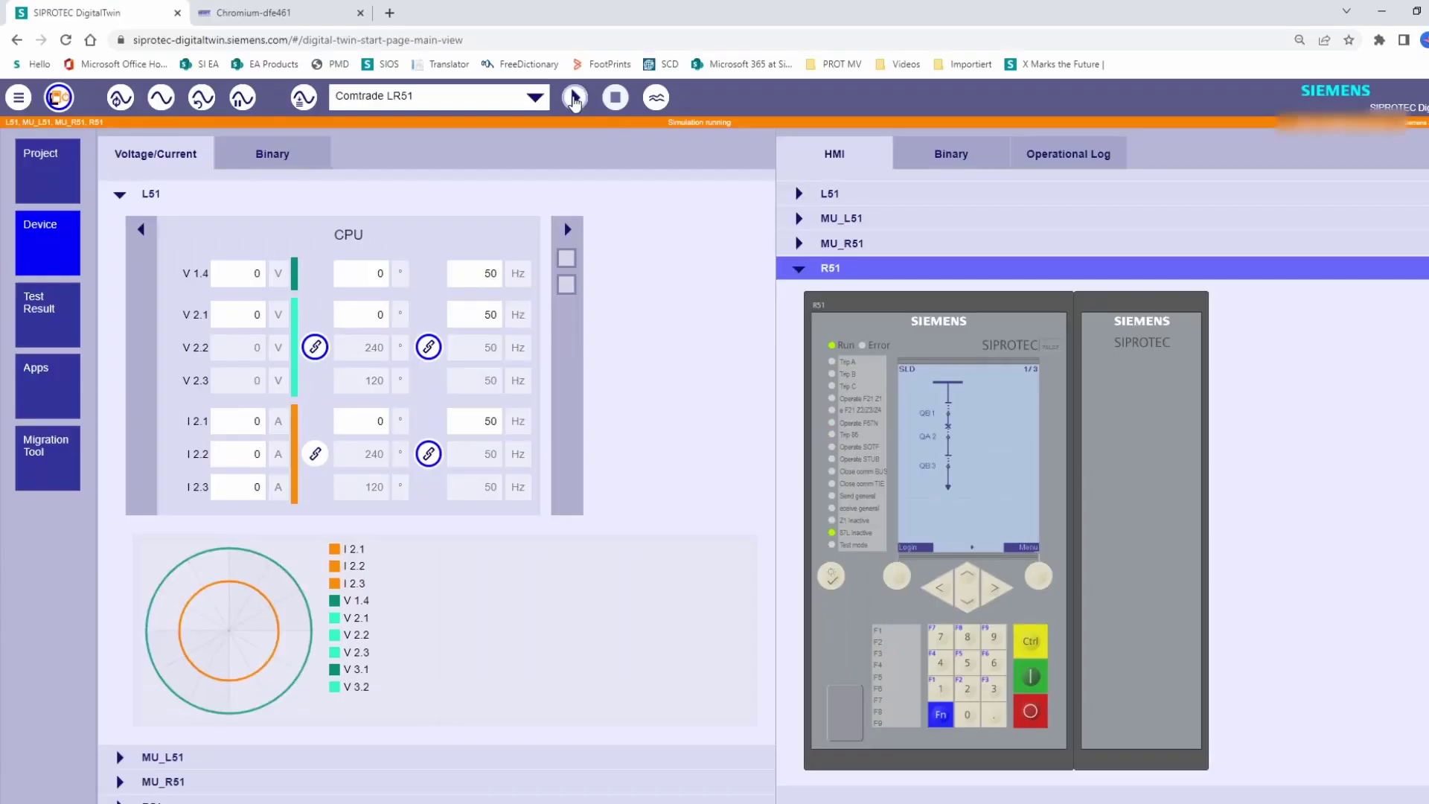
- Replay Comtrade LR51 again with L51's line differential blocked
click(575, 99)
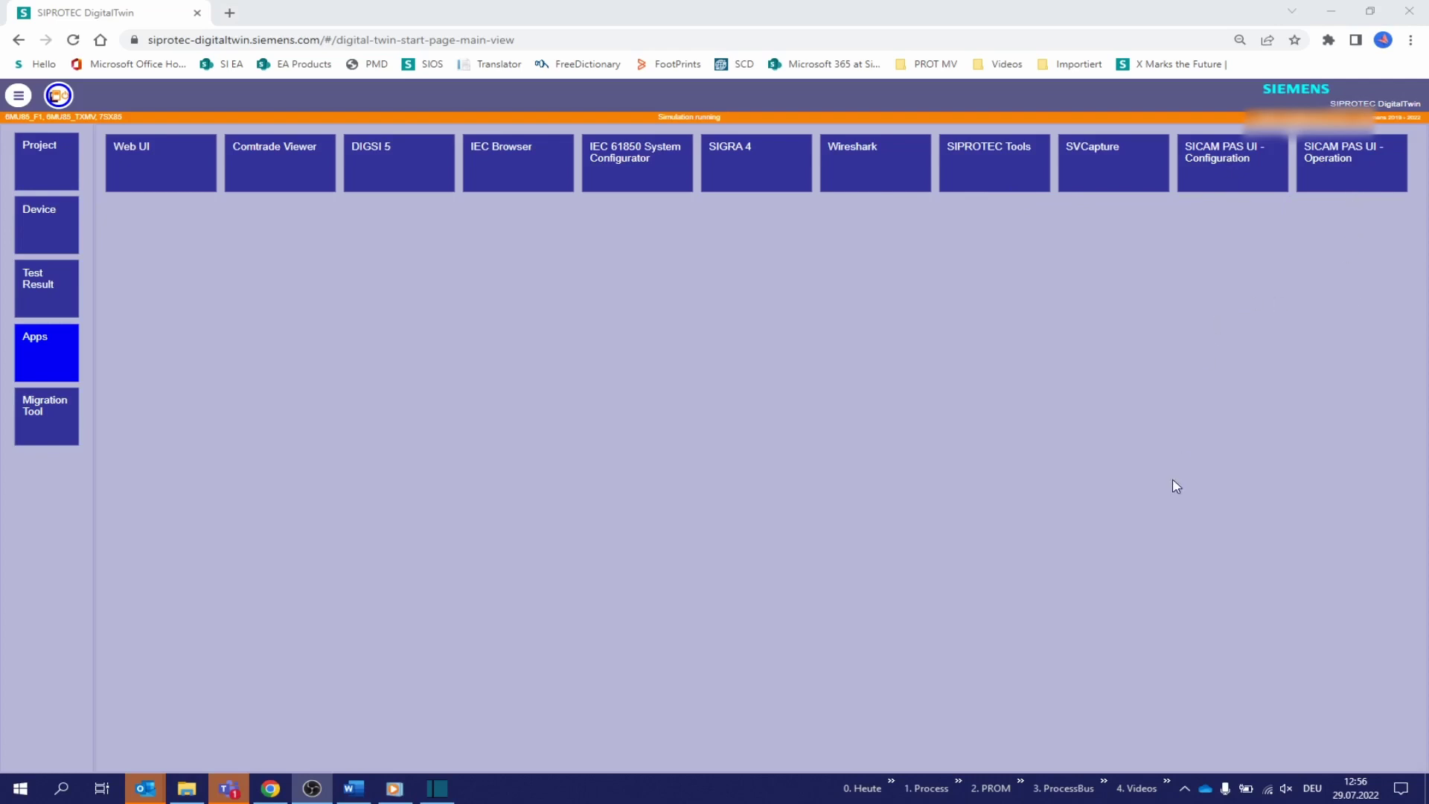
- Open the Web UI and bring up fault record FRA00005 under Logs > Fault log
click(160, 159)
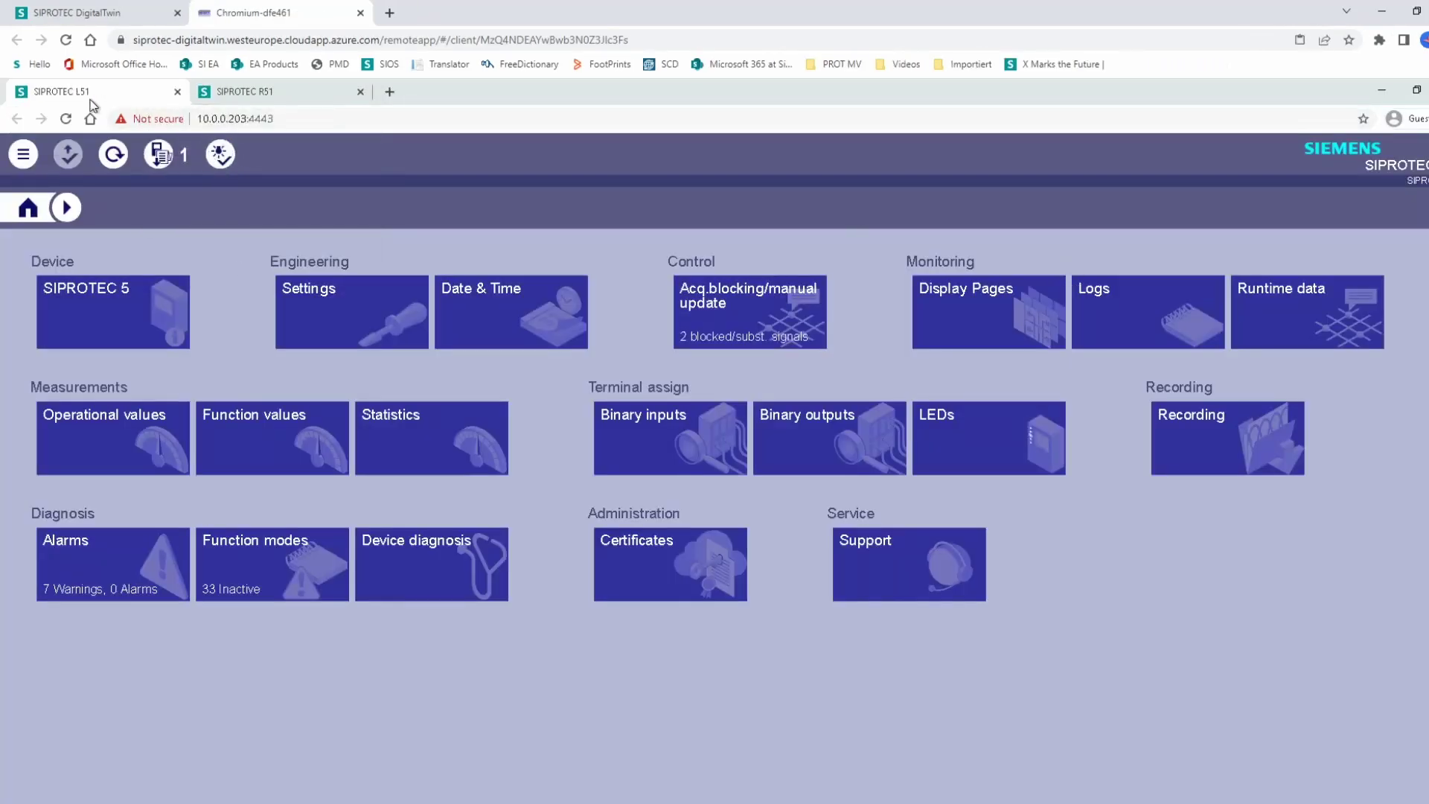
click(1151, 316)
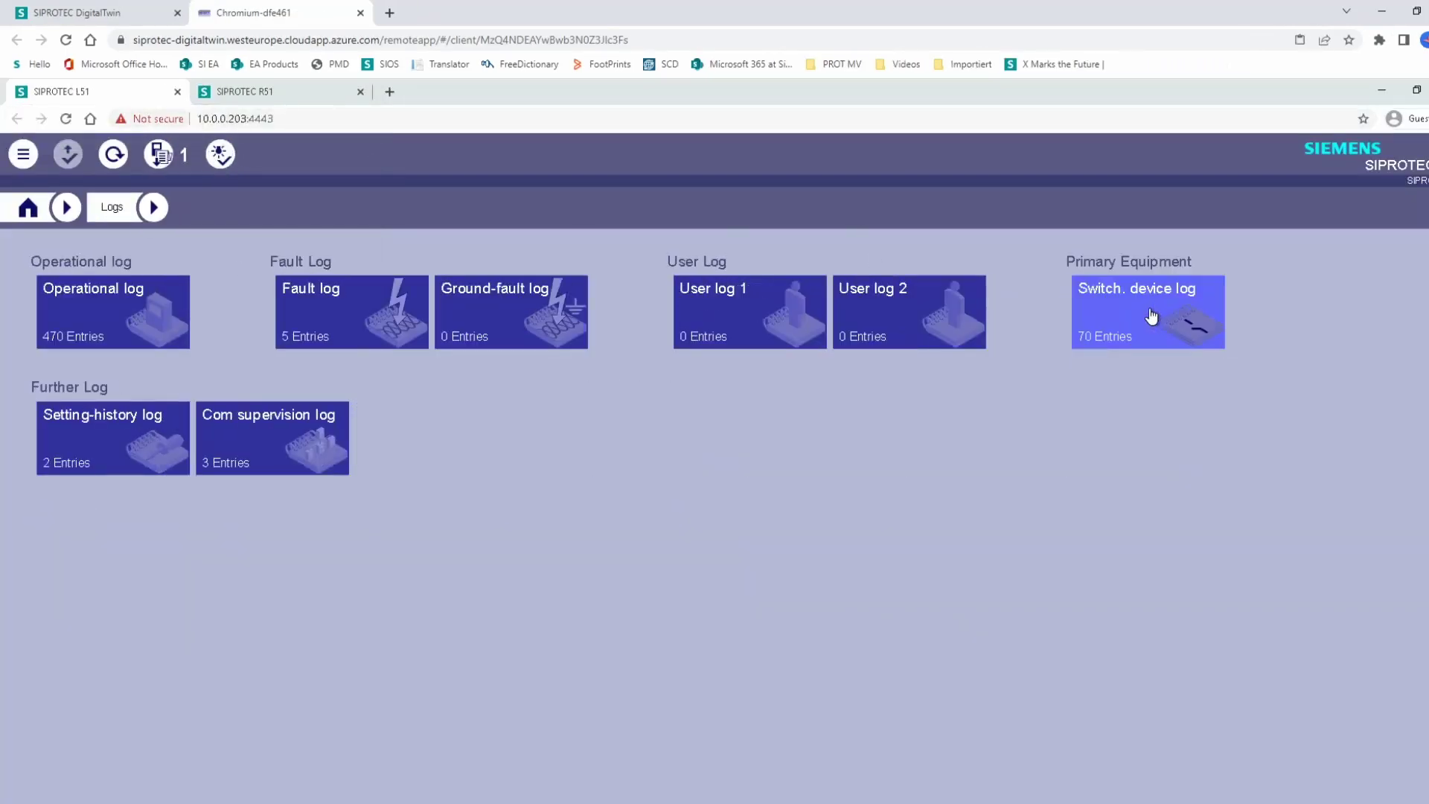
click(373, 319)
click(146, 311)
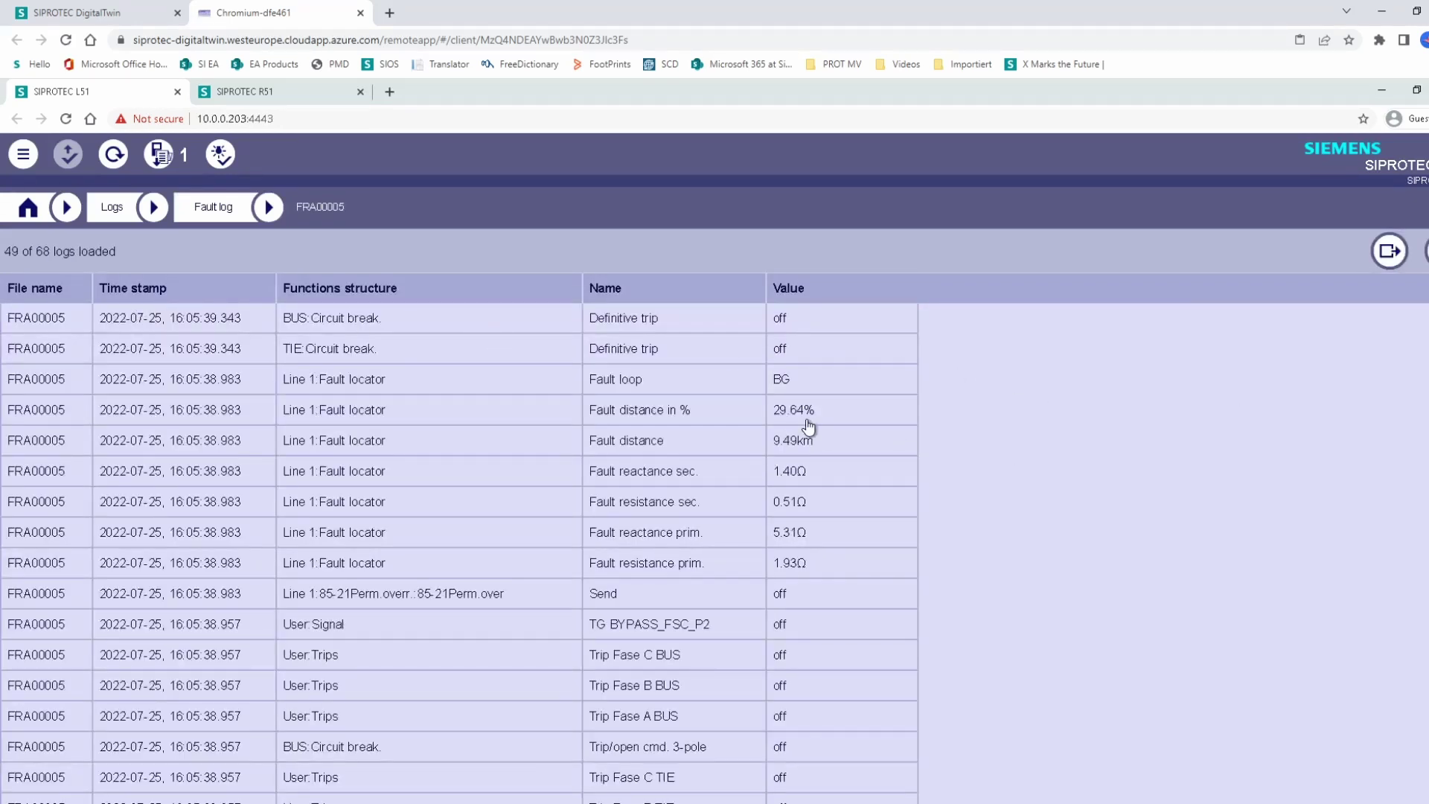
- Review FRA00005's fault-locator, distance-zone and trip entries, including fault distance 9.49 km
scroll(820, 526, down, 5)
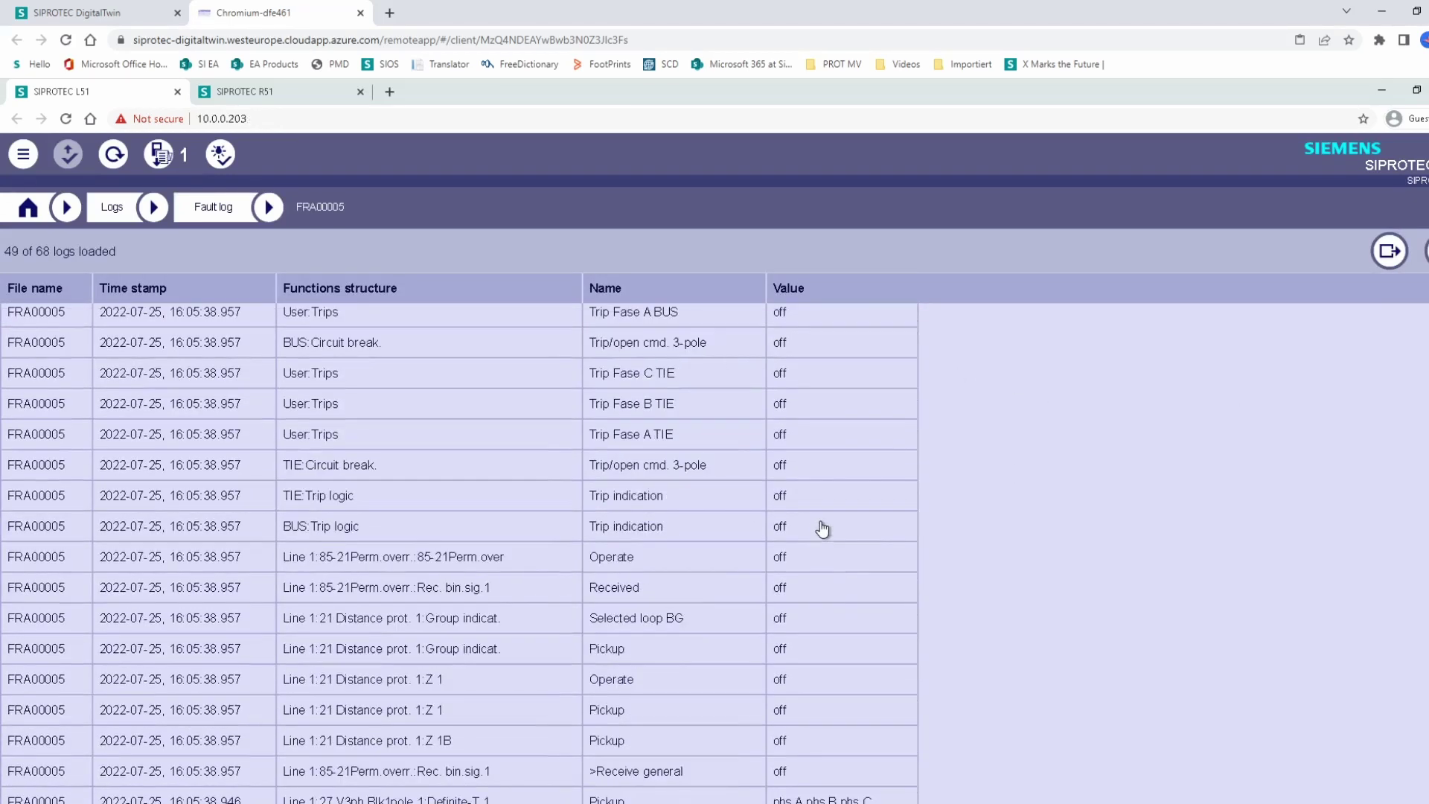
scroll(823, 528, down, 5)
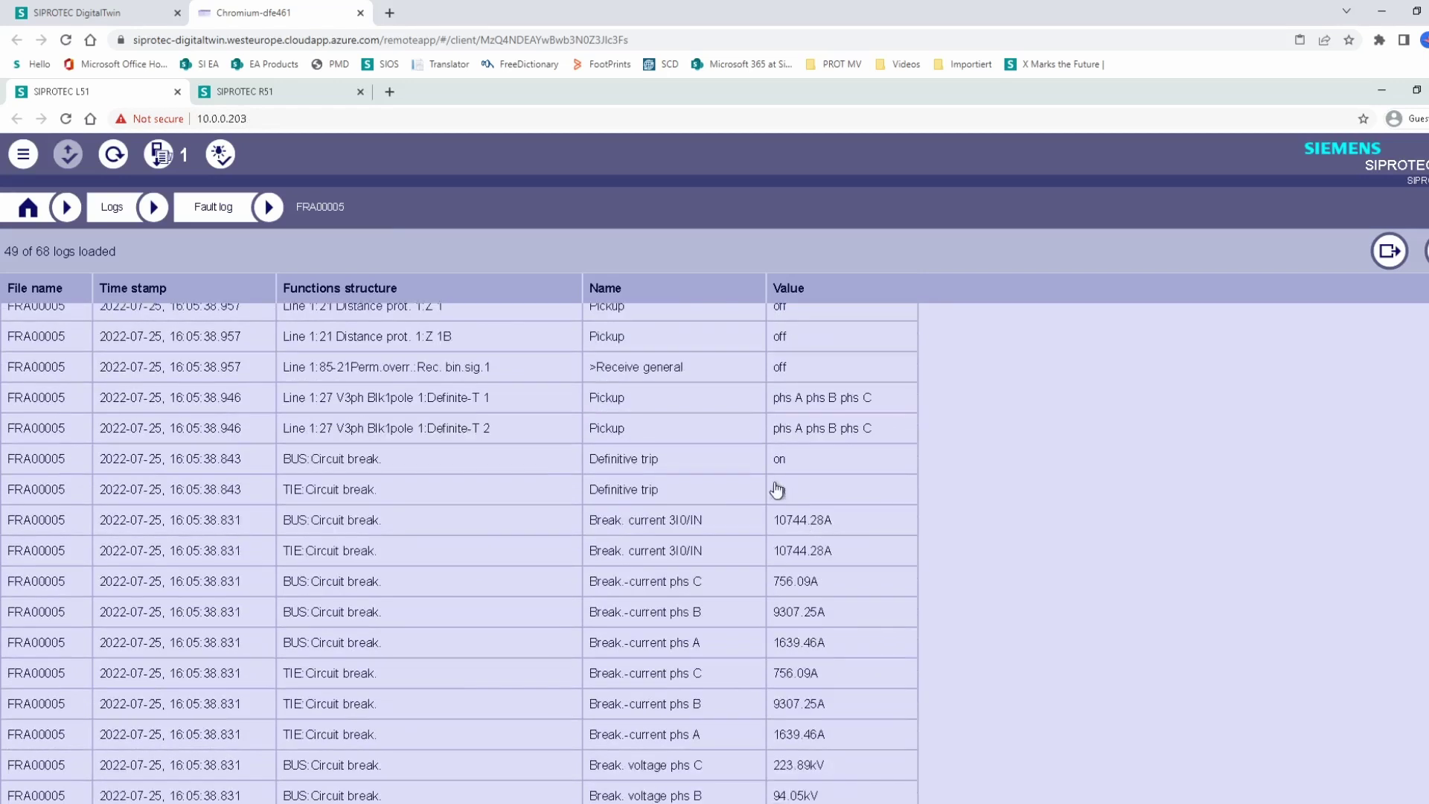
scroll(856, 533, down, 3)
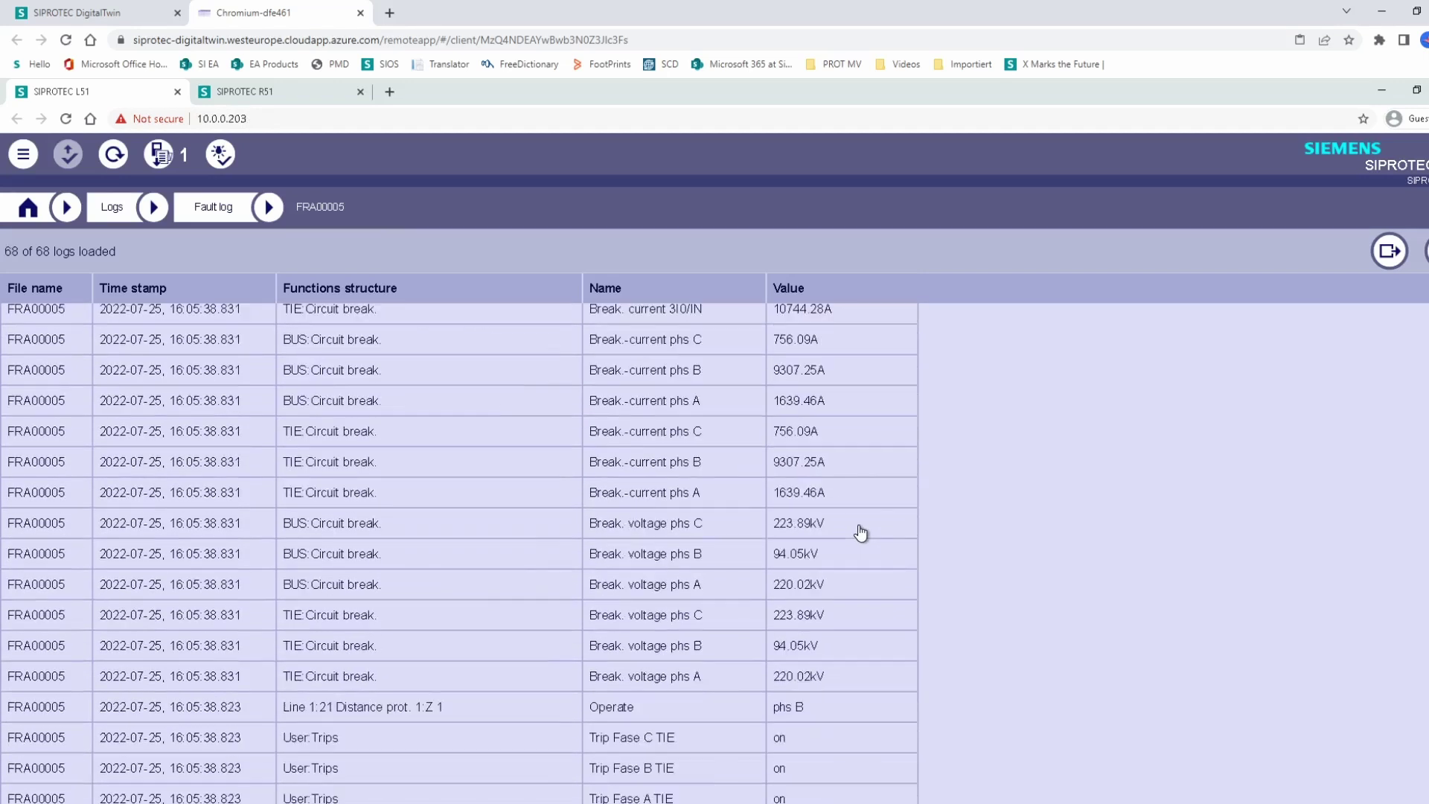
scroll(862, 533, down, 2)
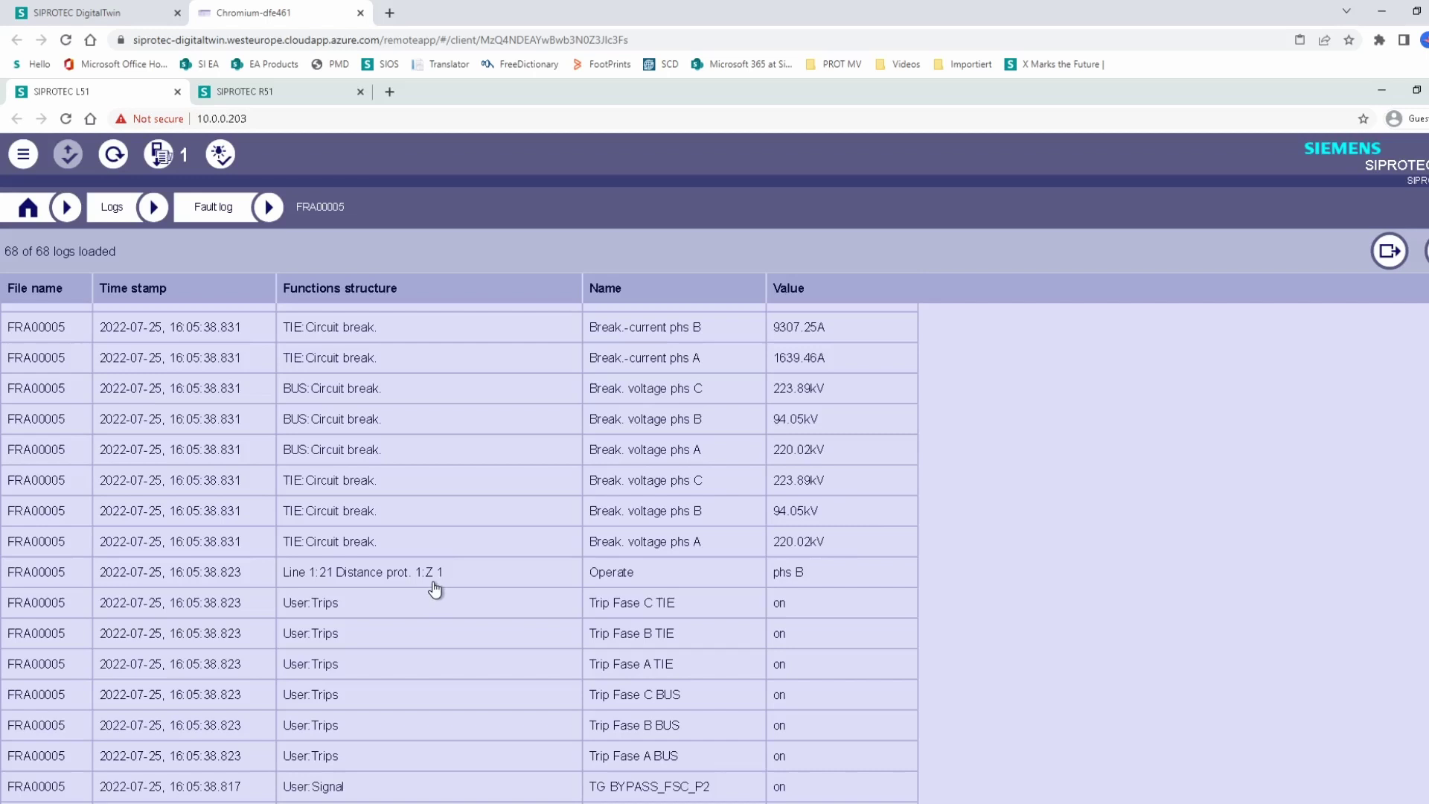
scroll(436, 590, down, 4)
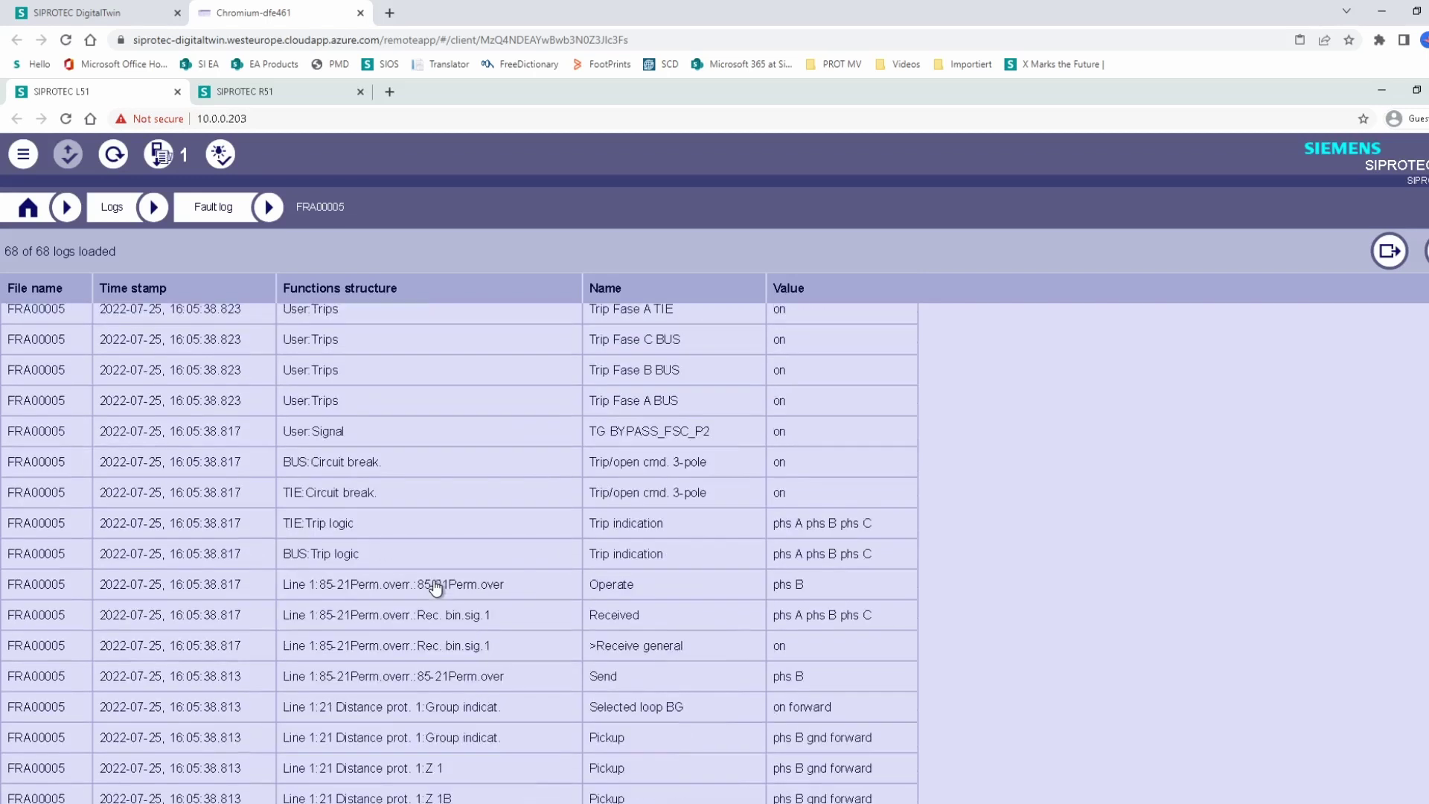